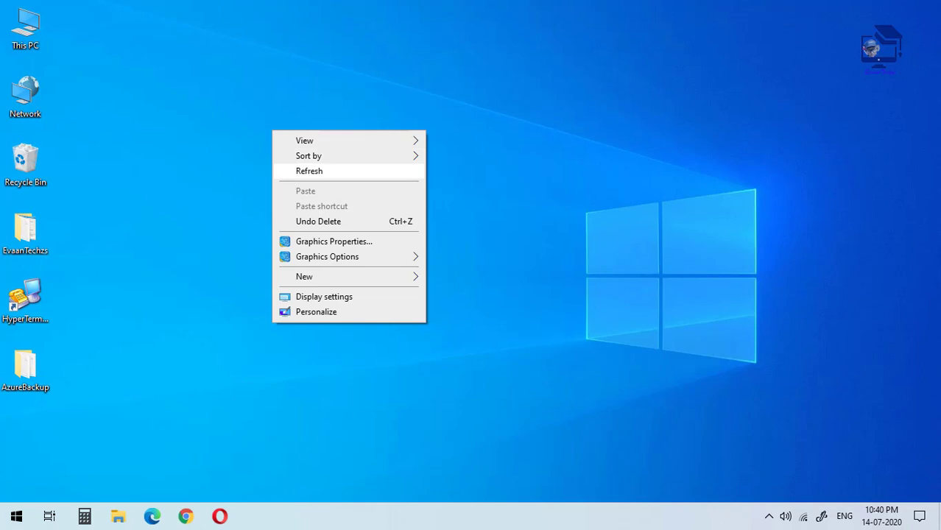
Step: Refresh the desktop and open the Windows Temp folder by running temp
left_click(309, 171)
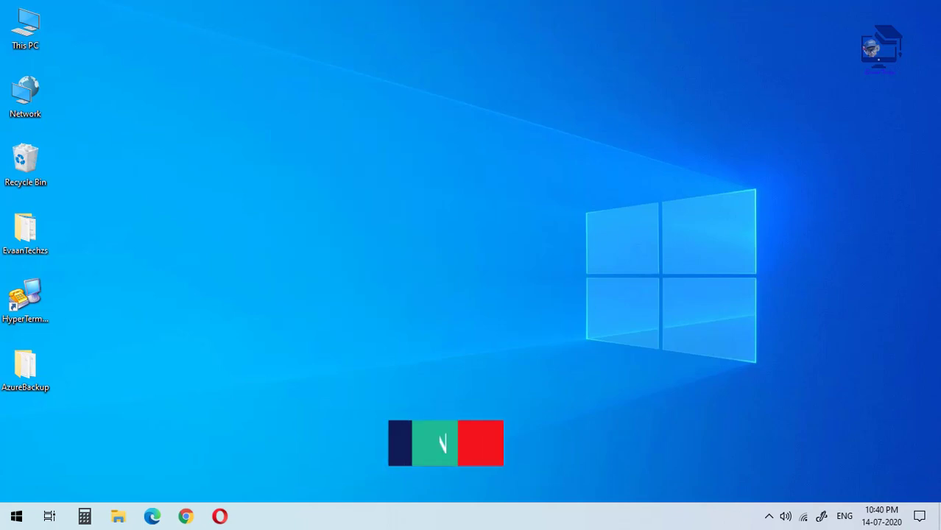
key("super+r")
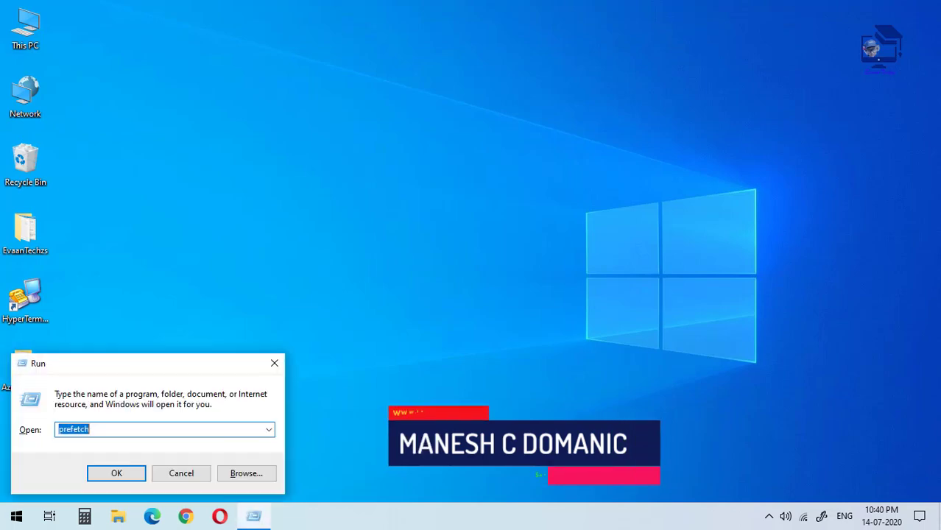
type("temp")
key("Return")
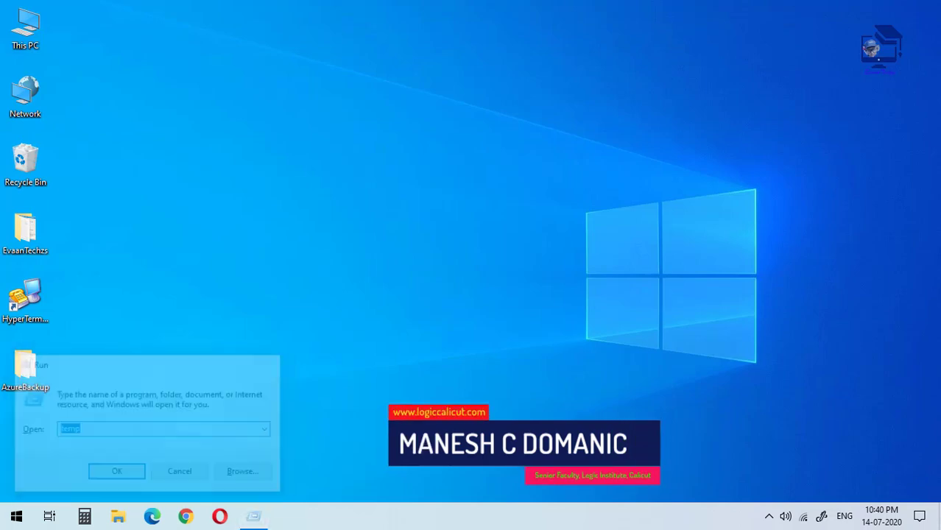
Step: Permanently delete everything in the Windows Temp folder, granting administrator permission for all items and skipping all files in use, and close the folder
left_click(226, 177)
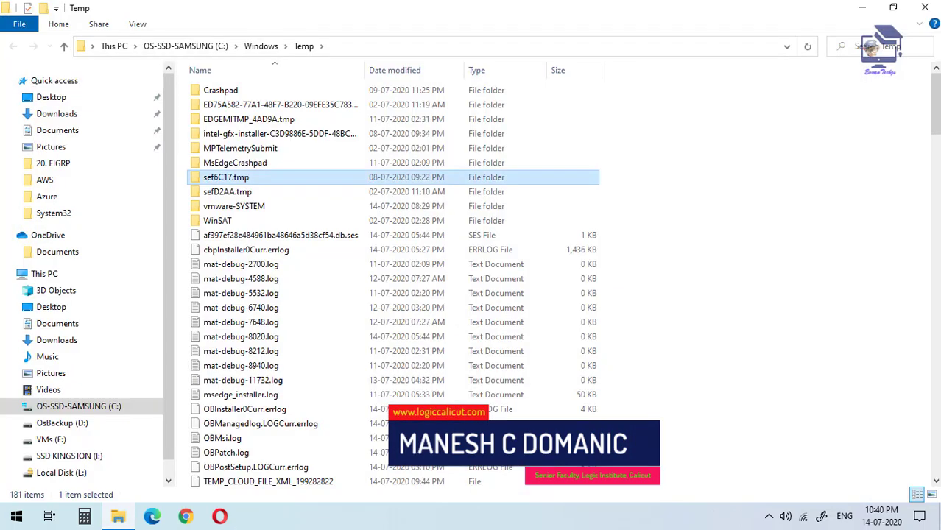
key("ctrl+a")
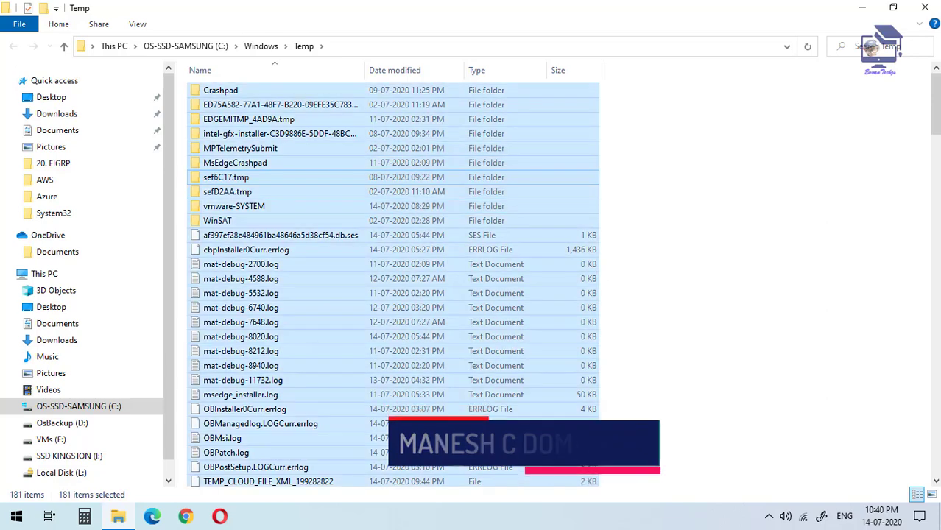
key("shift+Delete")
key("Return")
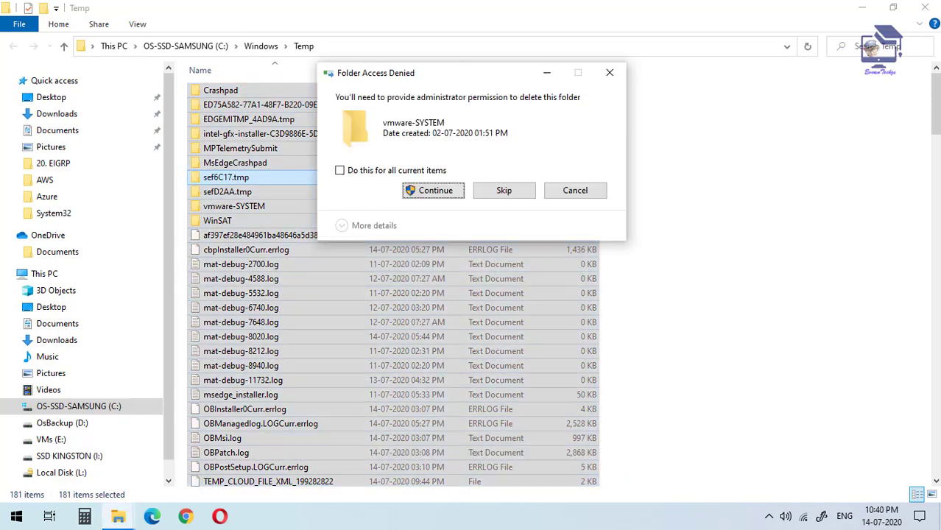
key("alt+d")
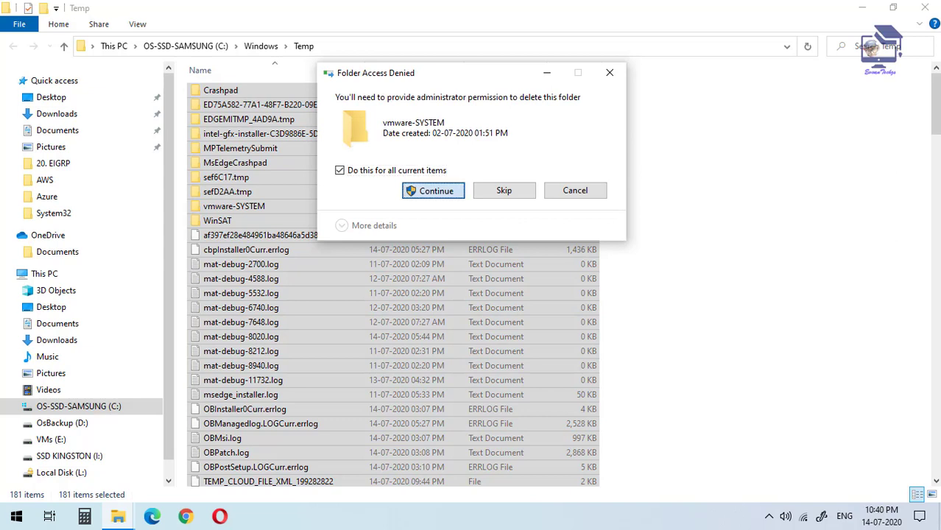
key("Return")
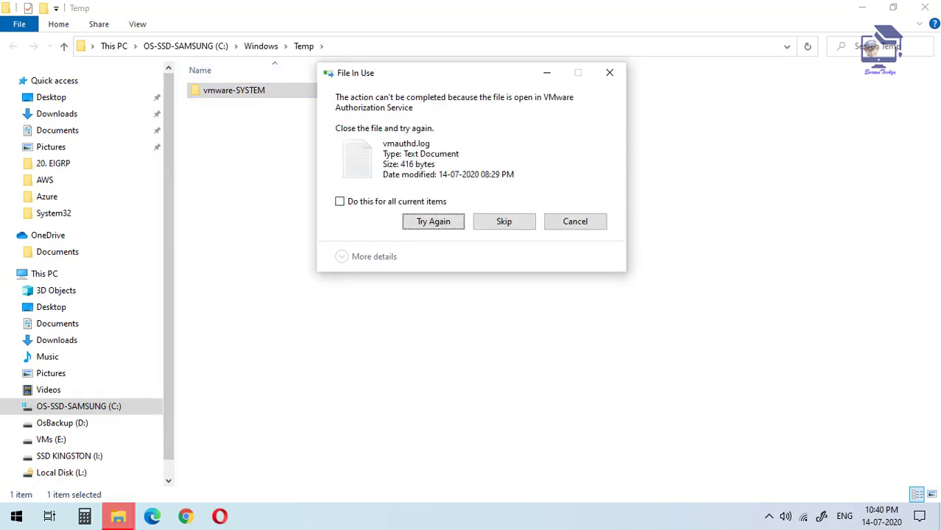
key("alt+d")
key("alt+s")
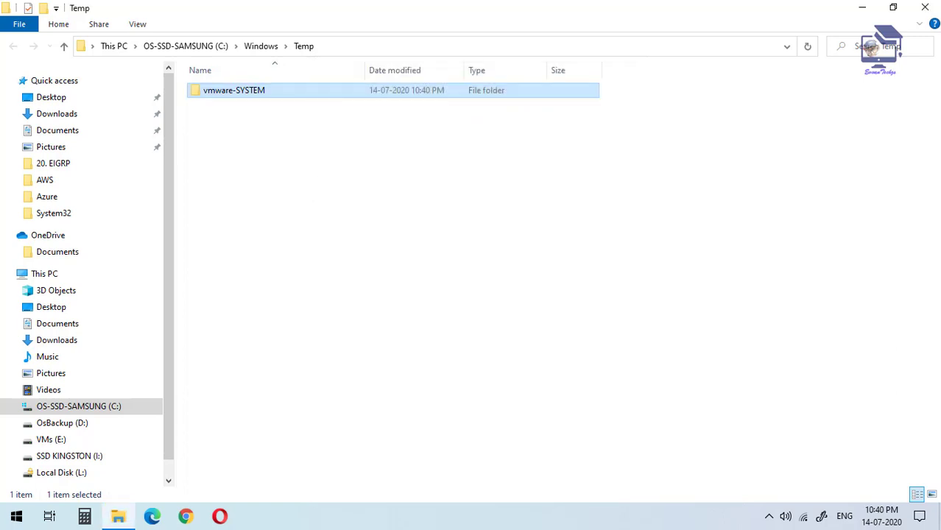
left_click(925, 8)
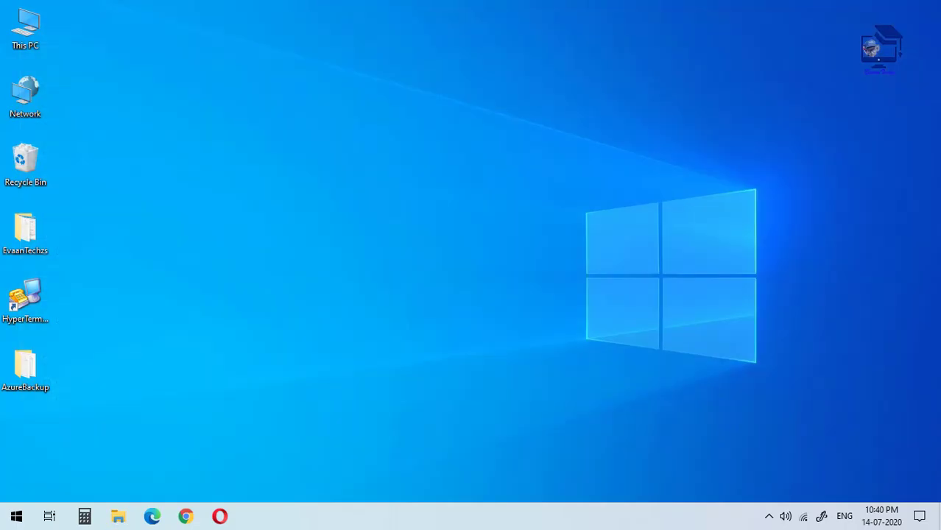
Step: Open the user profile's temporary files folder by running %temp%
key("super+r")
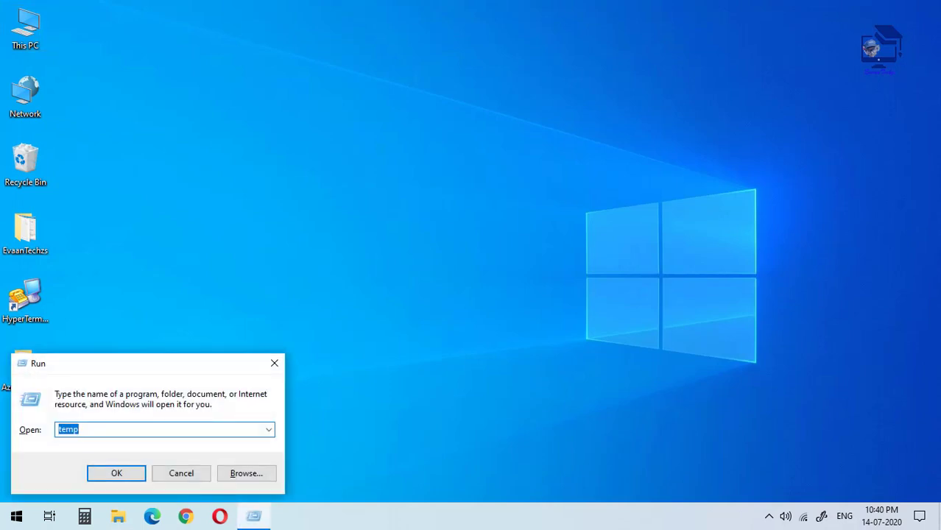
type("%3")
key("BackSpace")
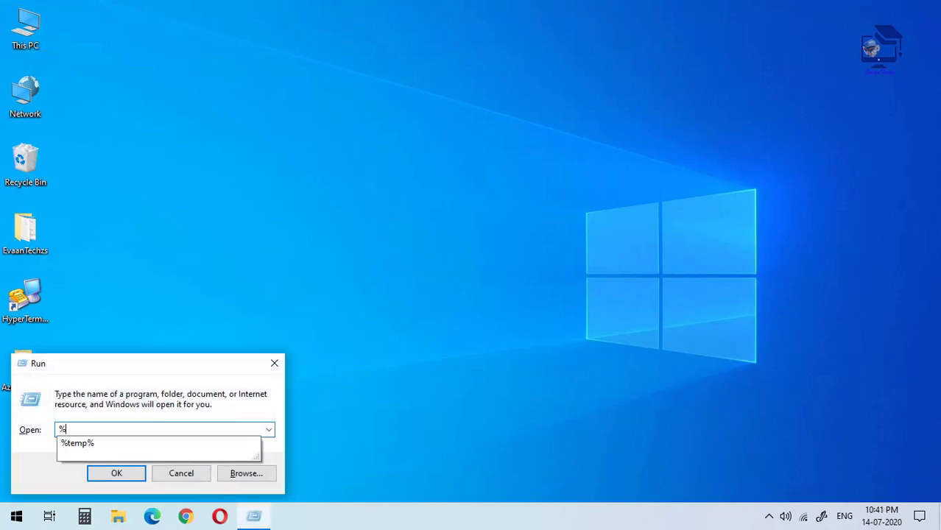
key("Down")
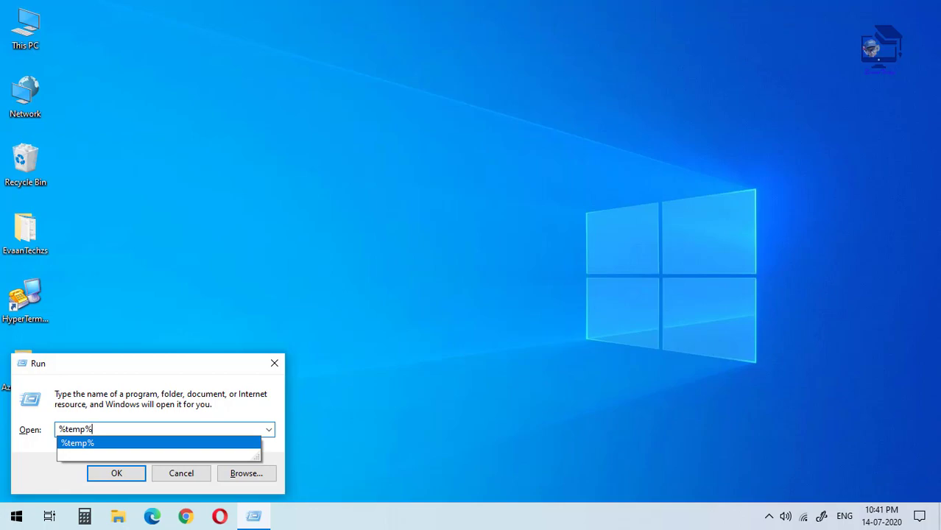
key("Return")
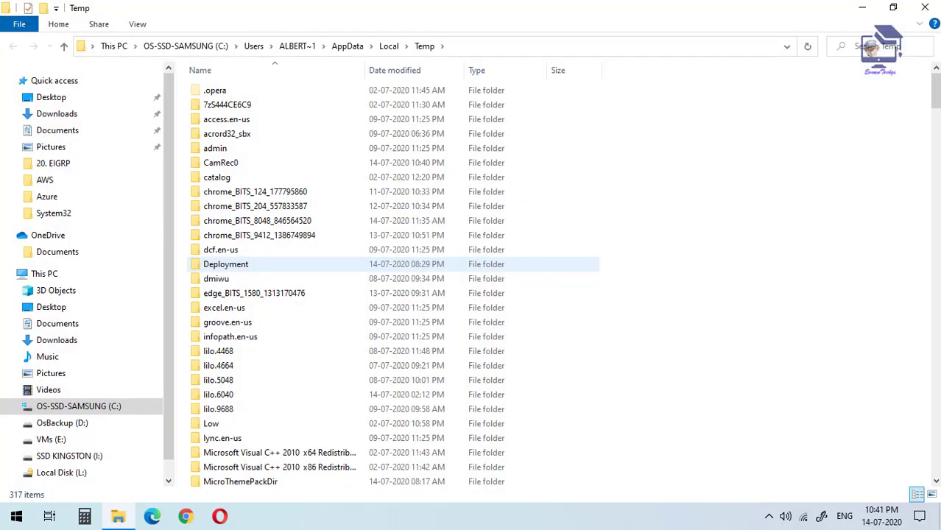
Step: Permanently delete everything in the user's Temp folder, skipping all files in use and the system file cam_clean.bat, and close the folder
left_click(226, 263)
key("ctrl+a")
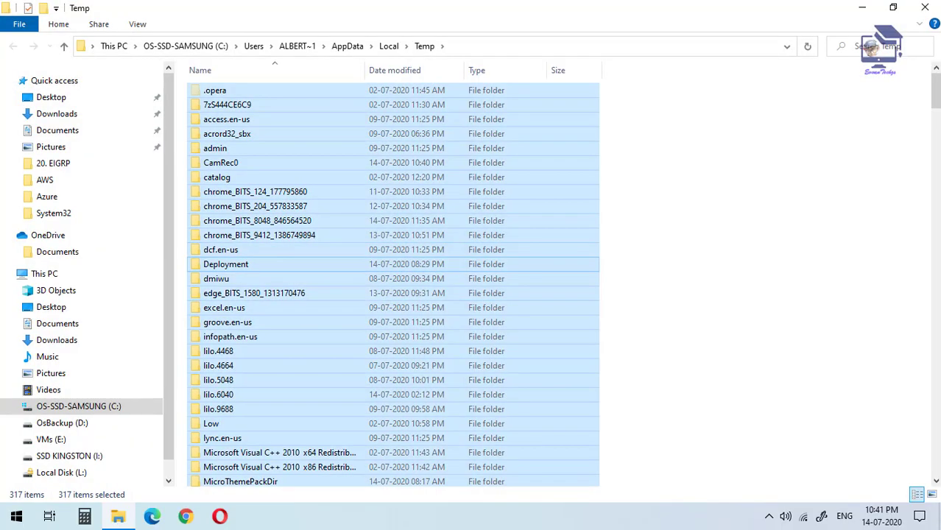
key("shift+Delete")
key("Return")
key("Return")
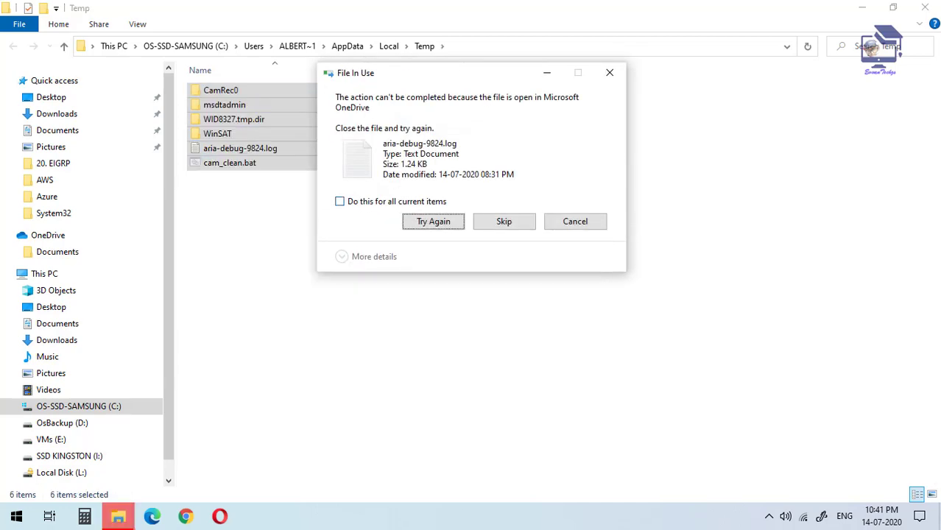
left_click(339, 201)
left_click(503, 221)
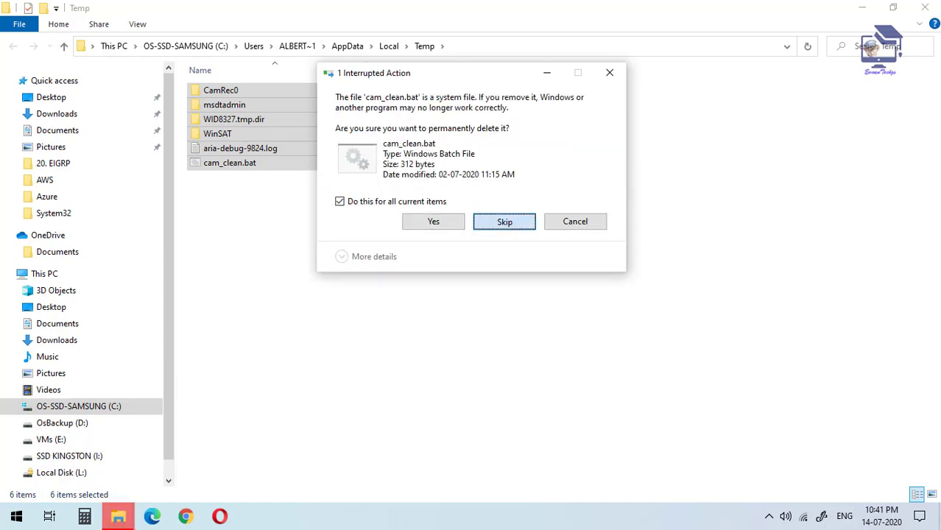
left_click(503, 221)
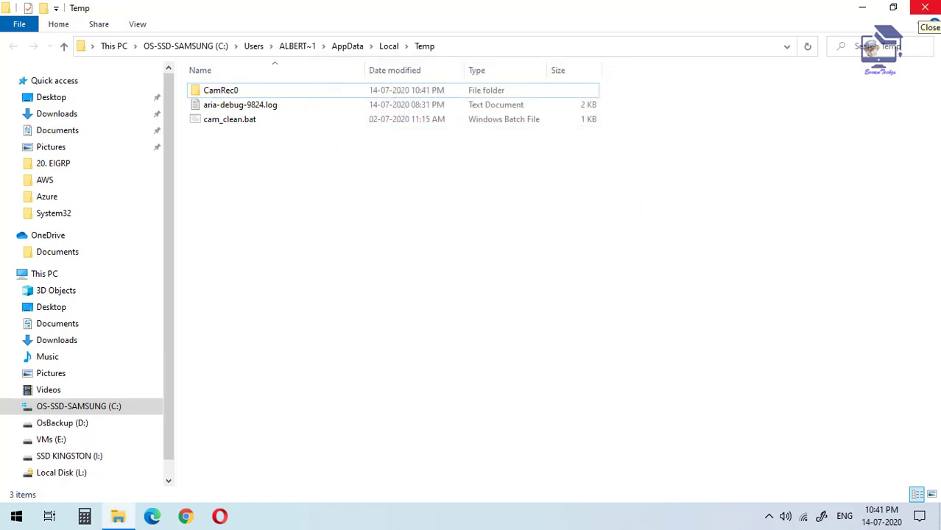
left_click(925, 8)
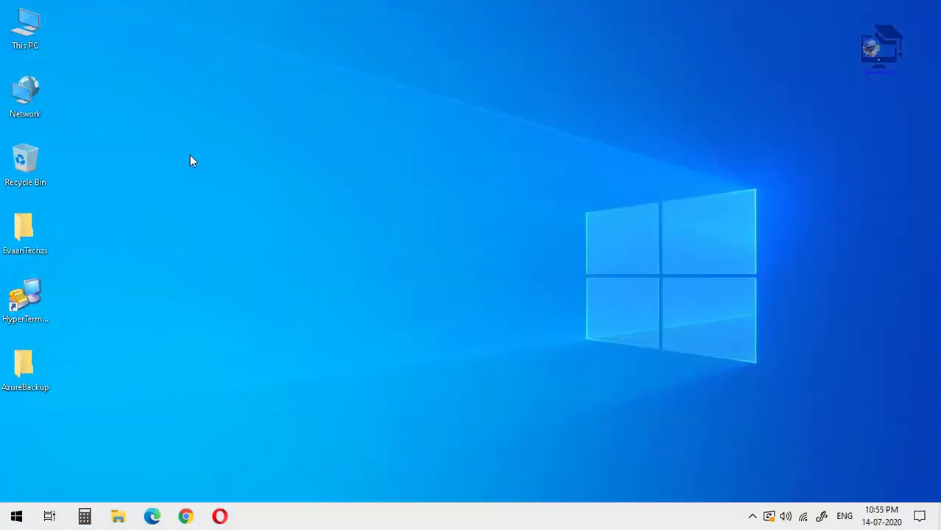
Step: Open the Prefetch folder by running prefetch and permanently delete all its contents, skipping all files in use
key("super+r")
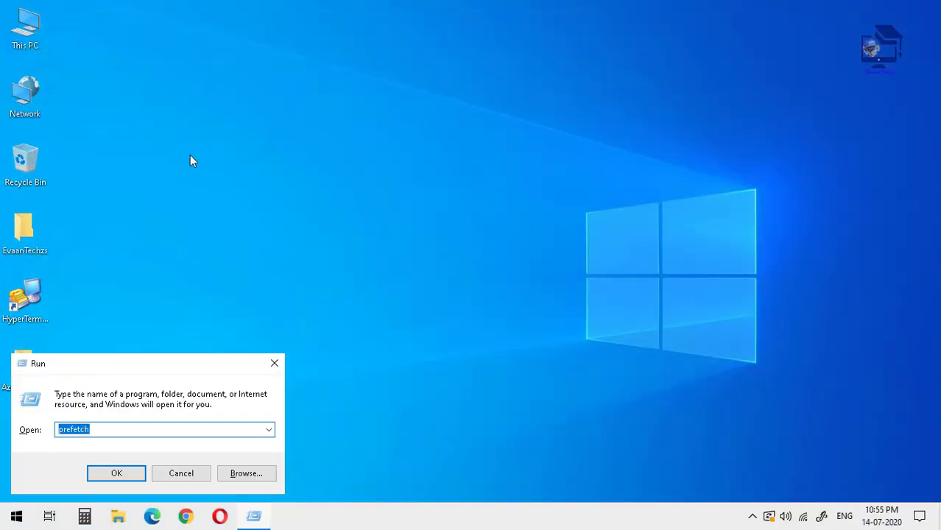
key("Return")
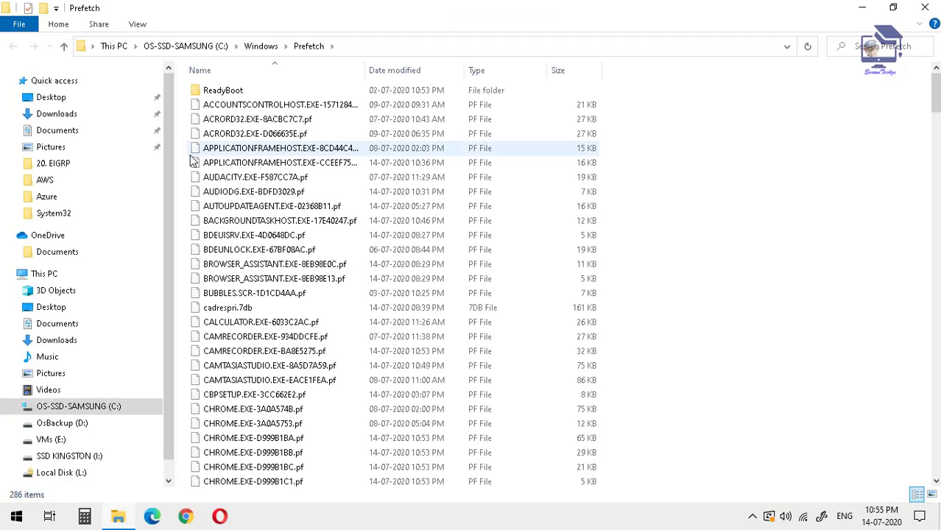
left_click(263, 122)
key("ctrl+a")
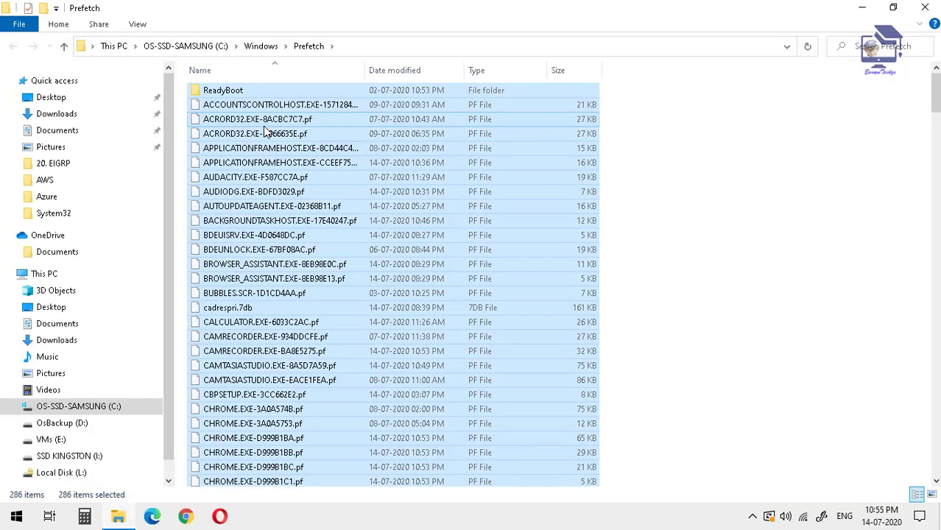
key("shift+Delete")
key("Return")
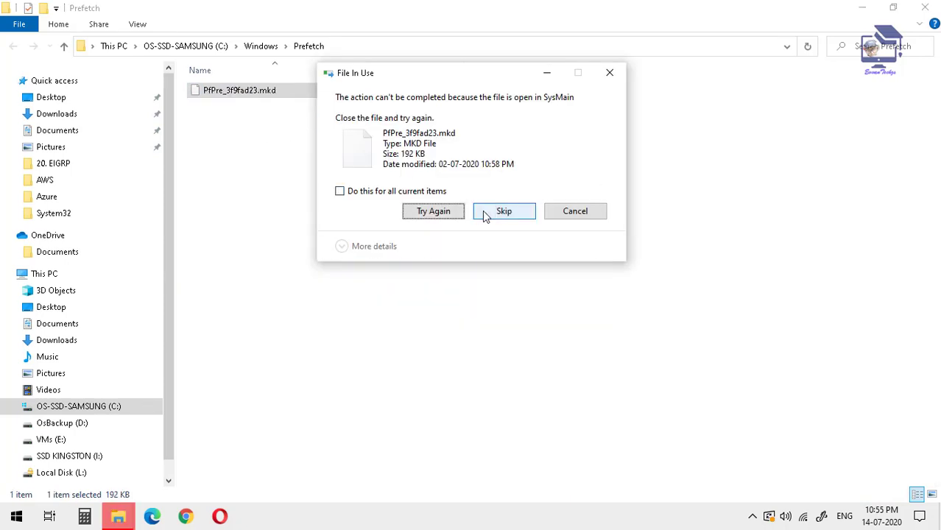
left_click(409, 191)
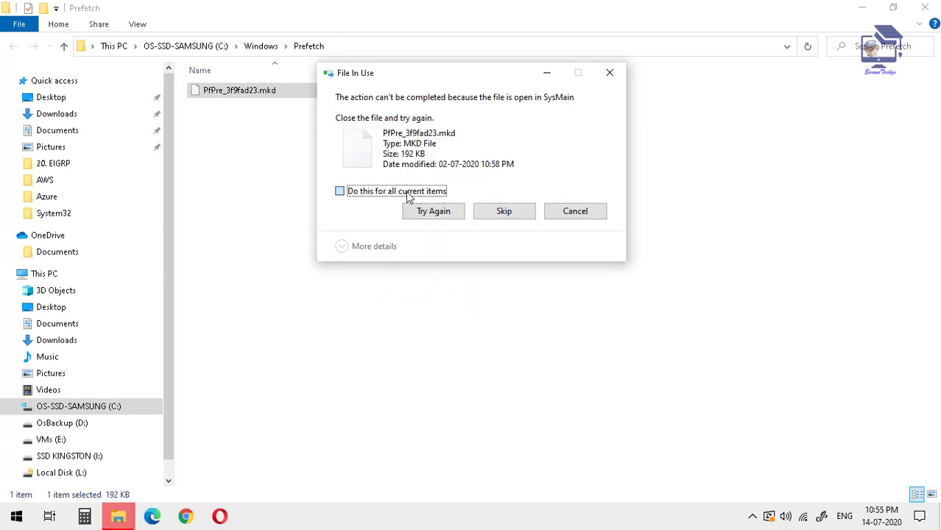
left_click(502, 212)
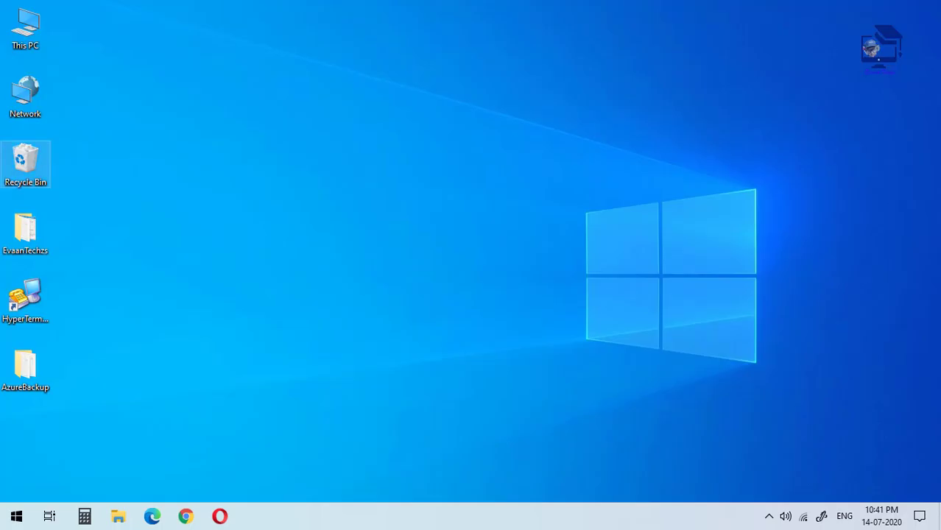
Step: Empty the Recycle Bin and confirm the permanent deletion of its items
right_click(13, 159)
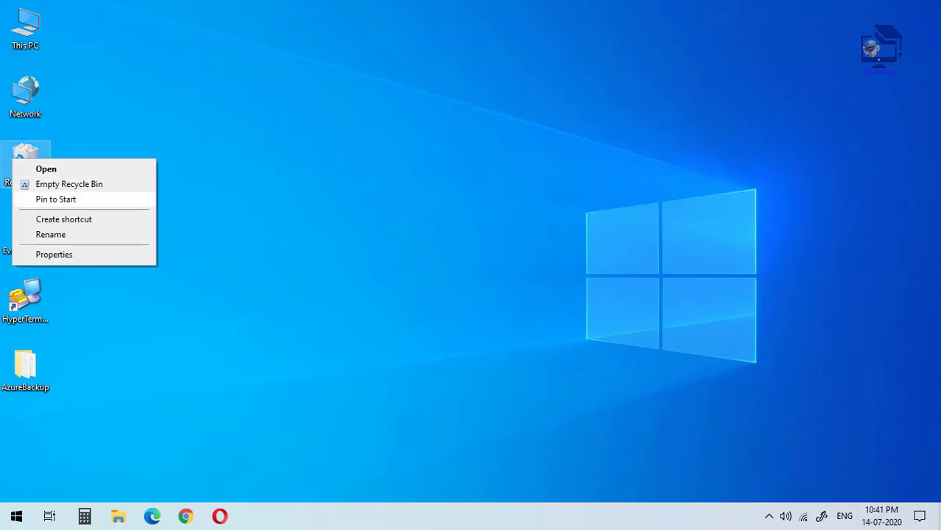
left_click(68, 184)
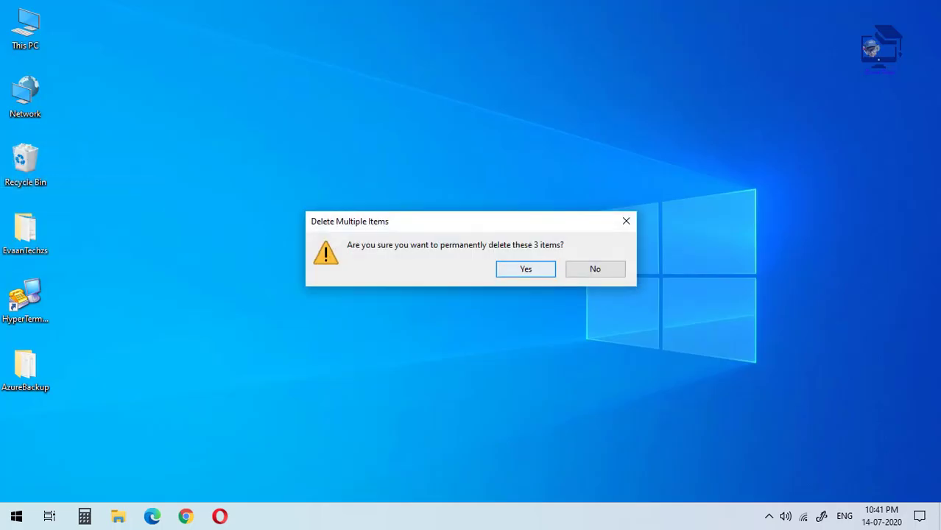
key("Return")
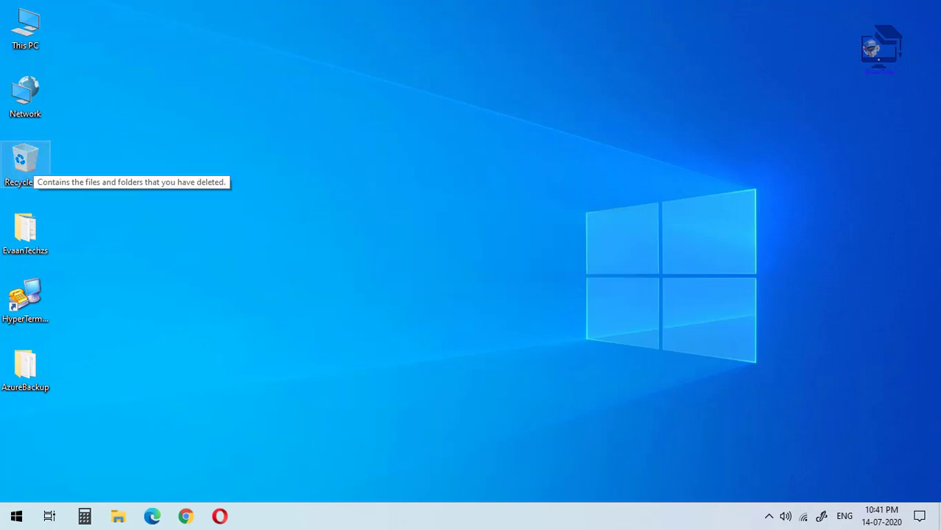
Step: Start Disk Cleanup from the properties of the OS-SSD-SAMSUNG (C:) drive and extend it to system files
double_click(25, 29)
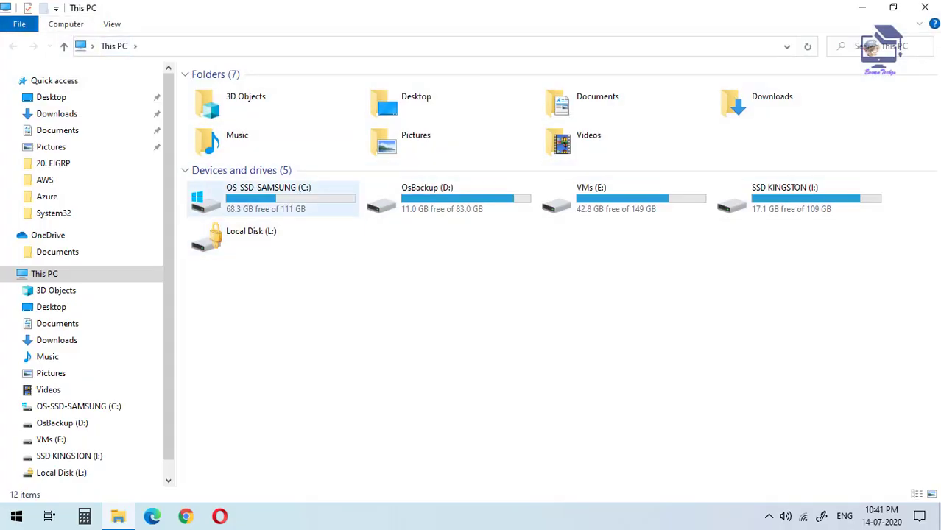
left_click(273, 198)
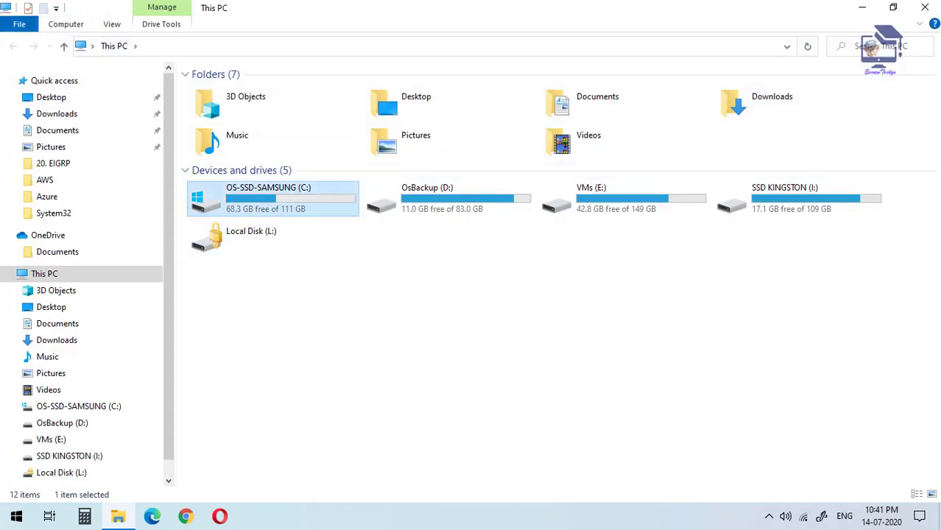
right_click(253, 200)
left_click(290, 480)
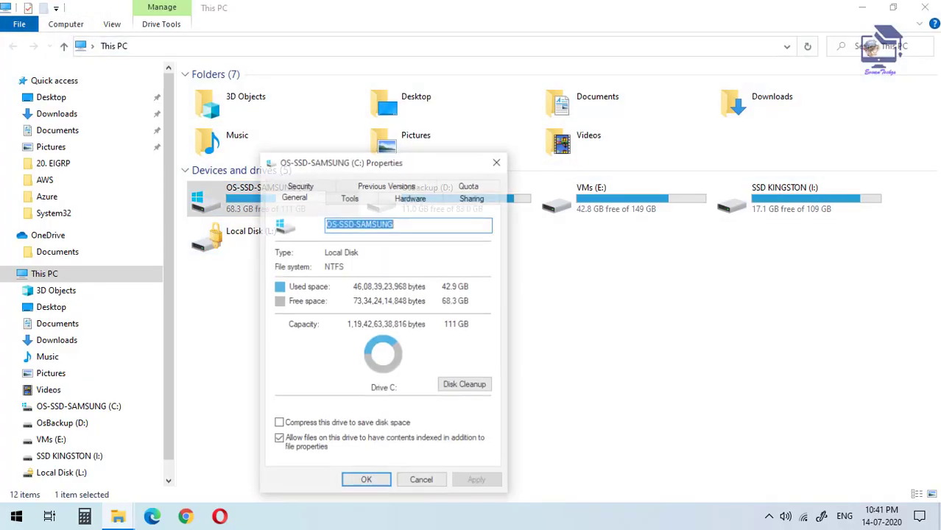
left_click(465, 385)
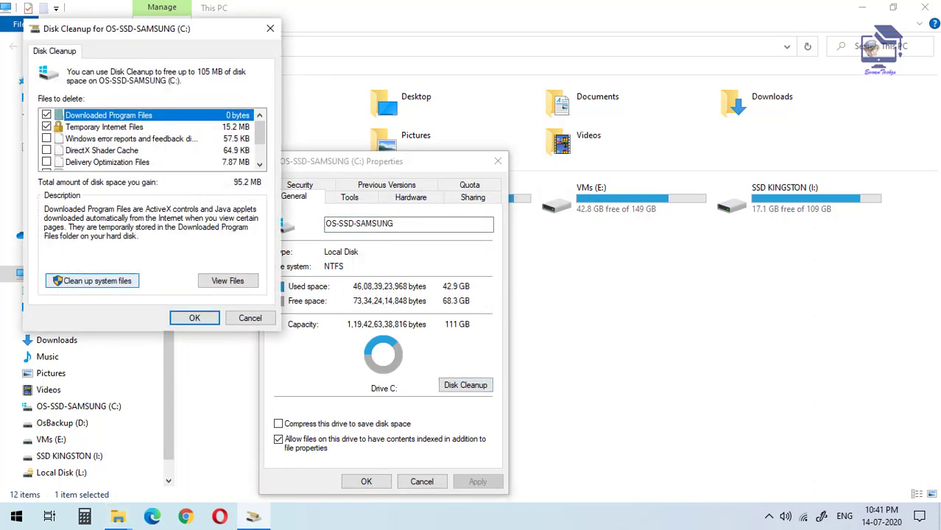
left_click(92, 281)
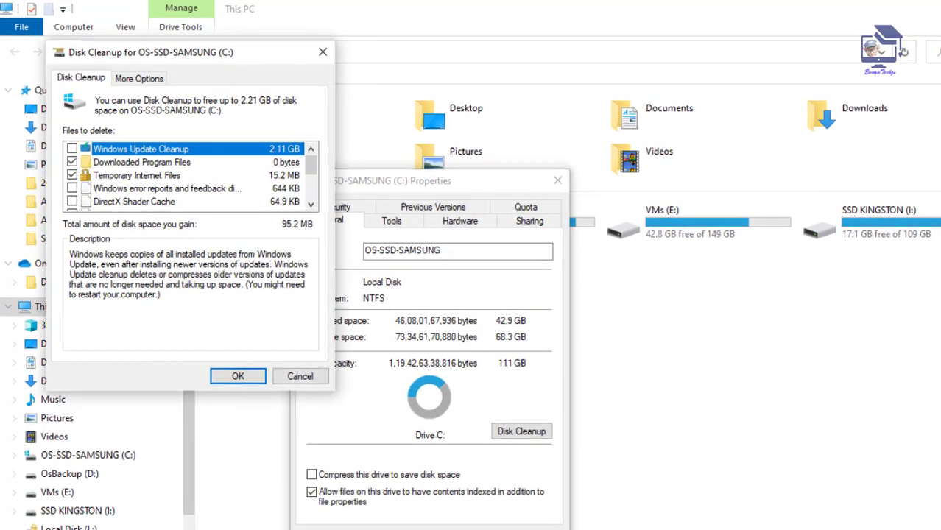
Step: Include every listed file category in the C: drive cleanup, from Windows Update Cleanup to Temporary files, and confirm the permanent deletion
key("space")
scroll(190, 175, "down", 1)
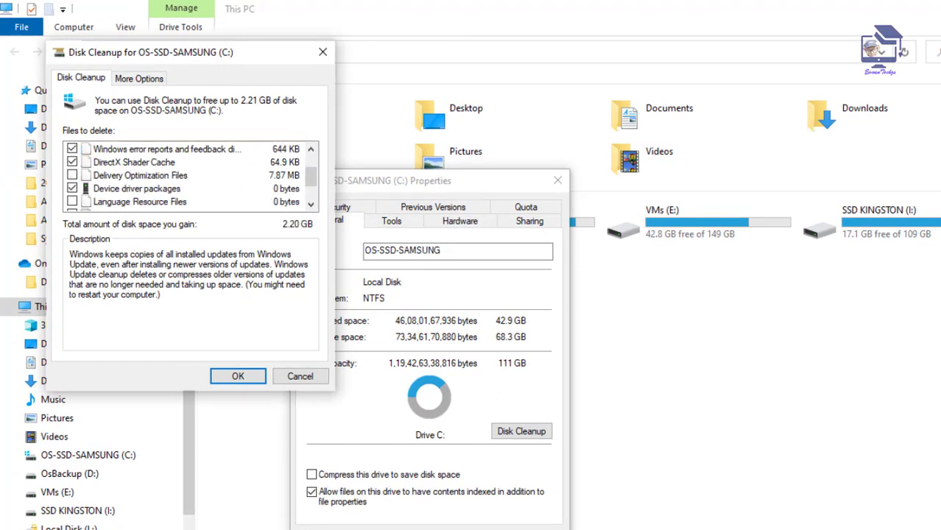
scroll(190, 175, "down", 1)
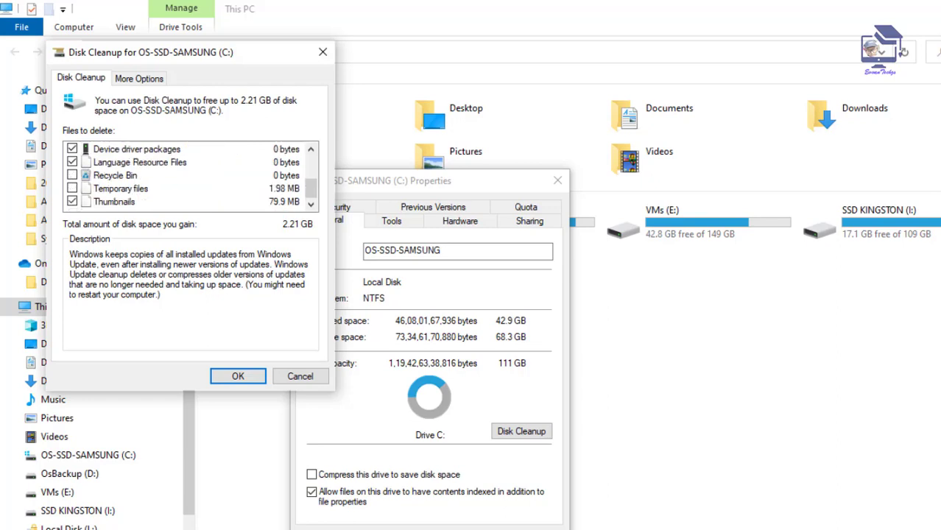
scroll(190, 175, "up", 2)
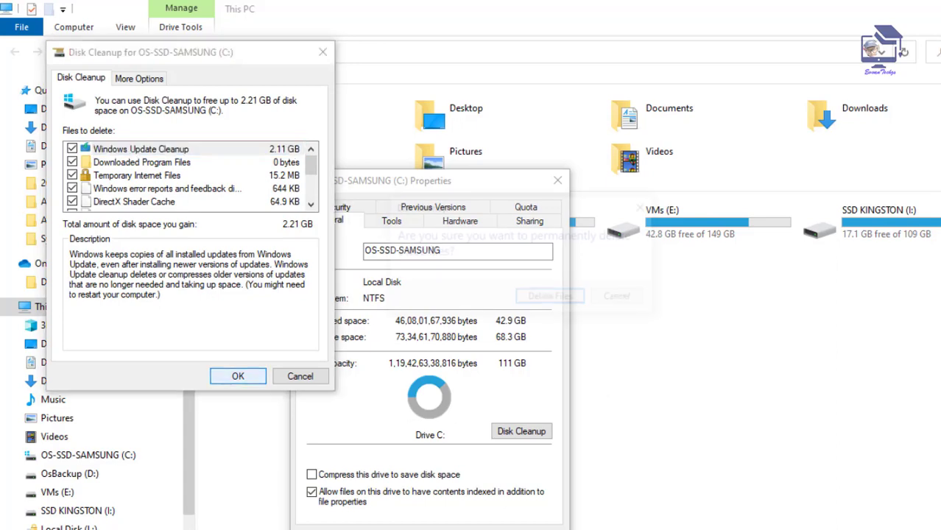
left_click(238, 377)
left_click(550, 298)
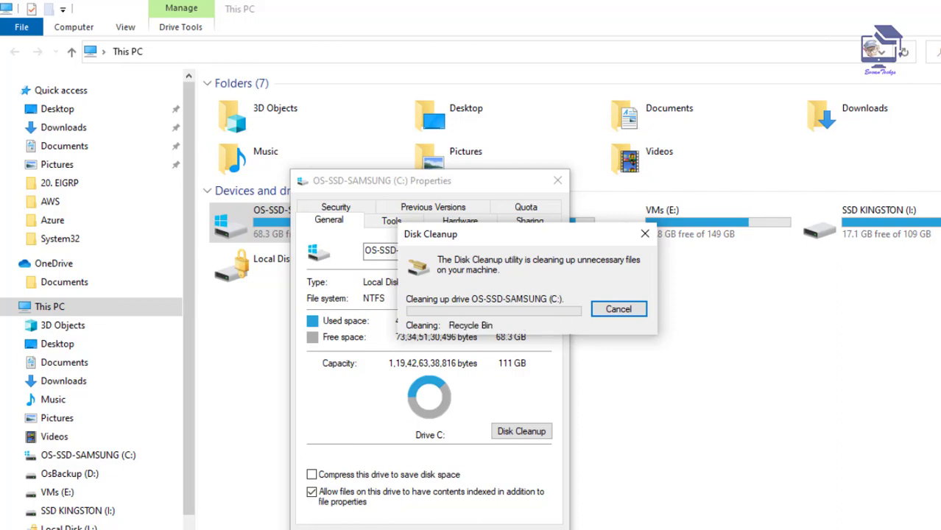
left_click_drag(494, 235, 436, 222)
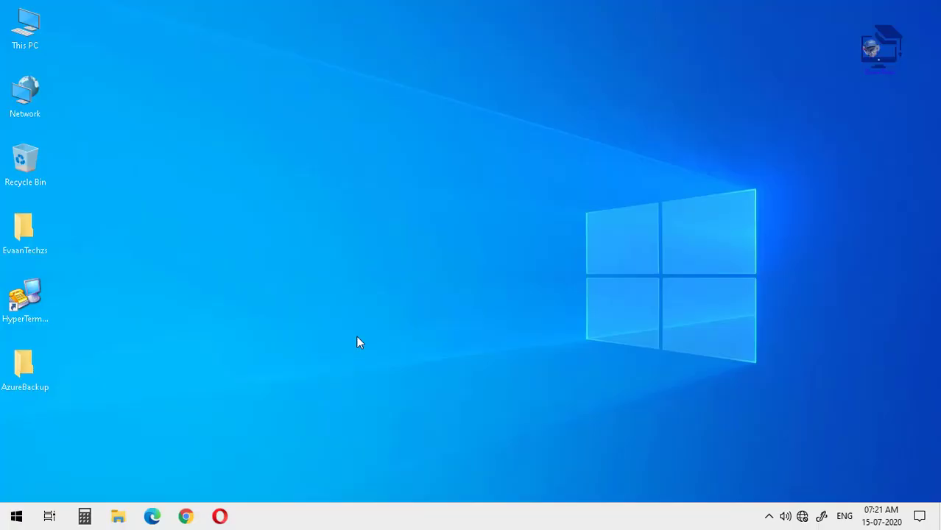
Step: Run msconfig, open Task Manager from its startup settings, and maximize the window with the startup programs
key("super+r")
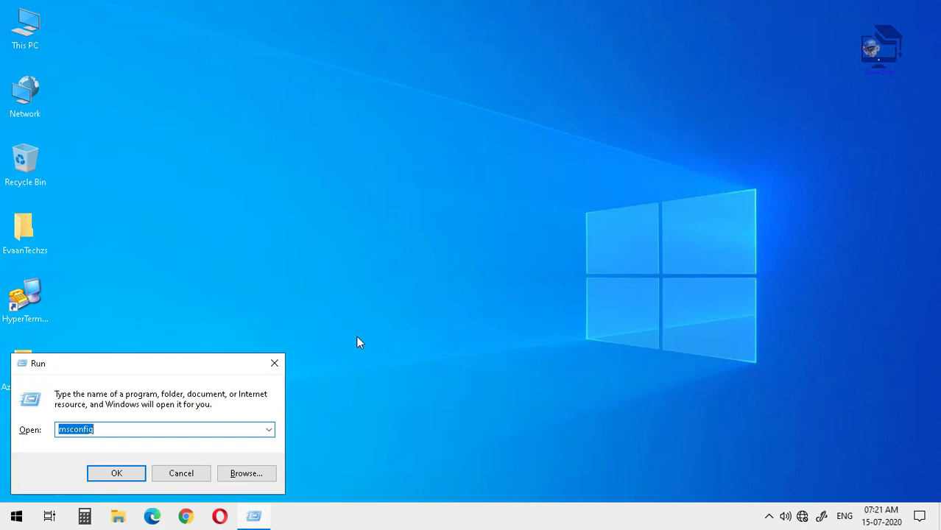
key("Return")
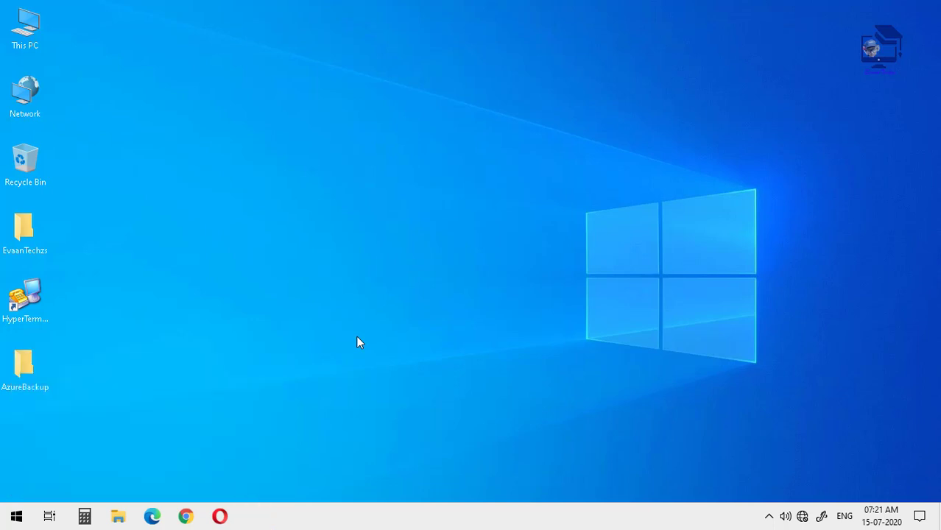
left_click(397, 150)
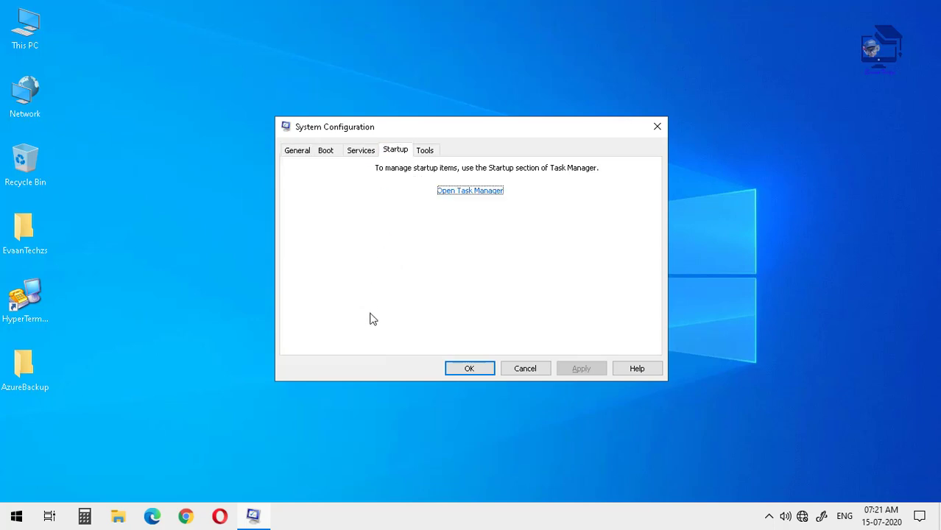
left_click(484, 191)
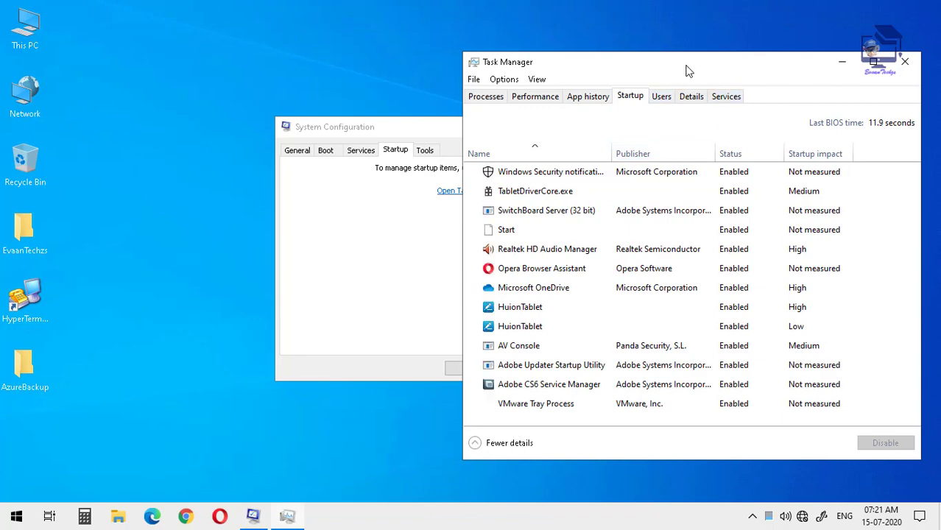
double_click(687, 67)
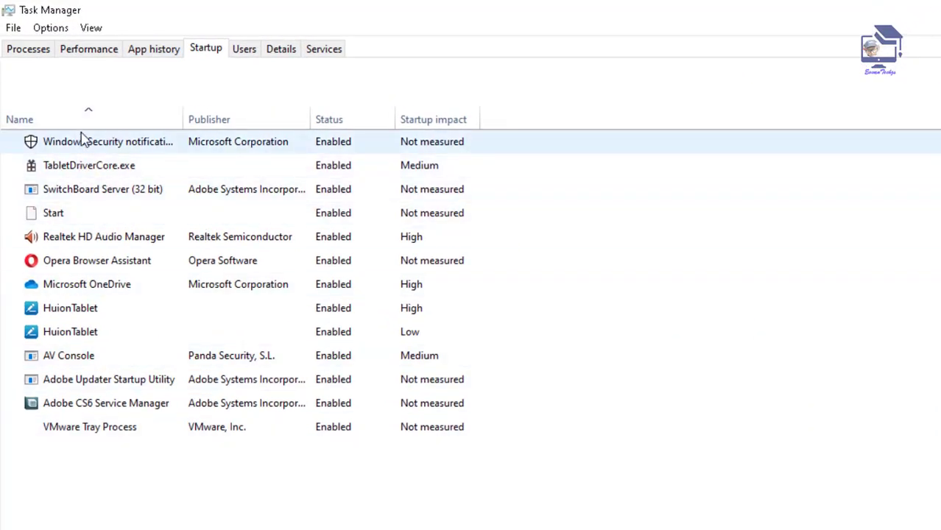
Step: Disable the startup programs SwitchBoard Server (32 bit), Start and Opera Browser Assistant
left_click(95, 196)
right_click(94, 196)
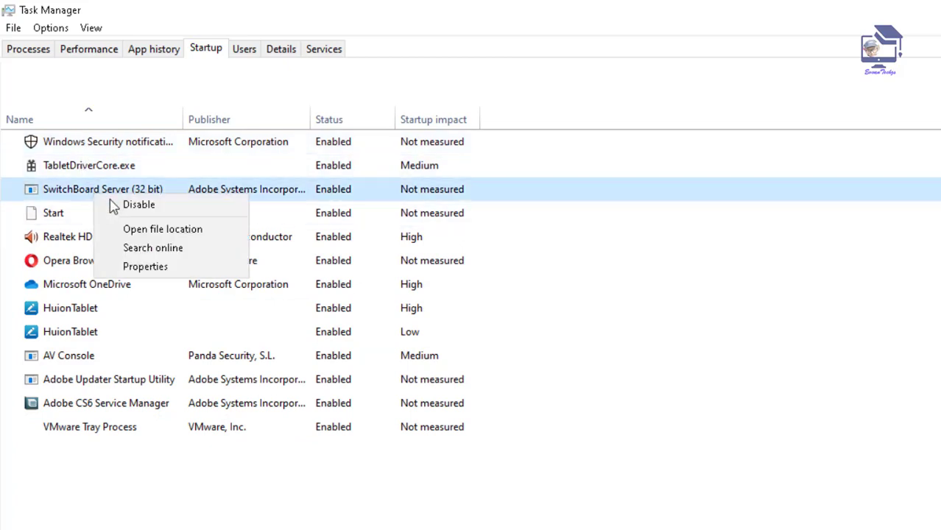
left_click(112, 205)
left_click(59, 221)
right_click(58, 221)
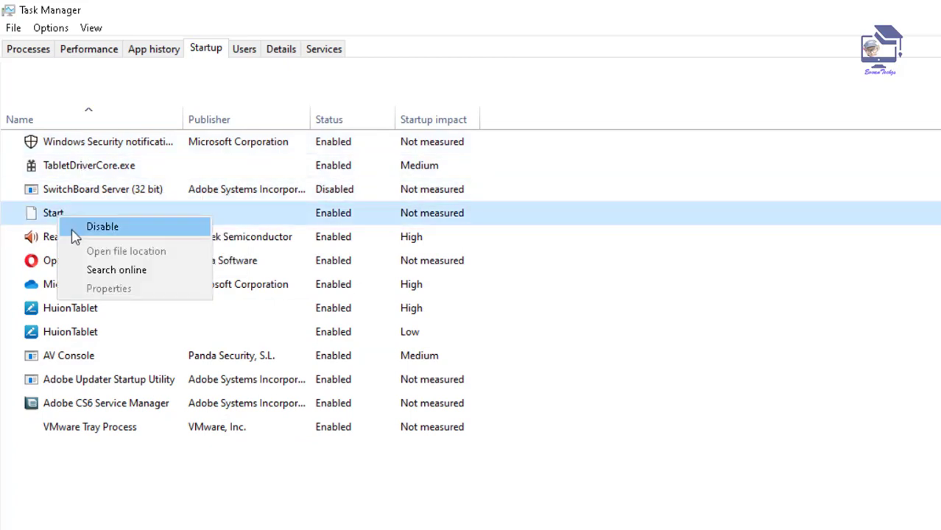
left_click(74, 227)
left_click(75, 269)
right_click(75, 269)
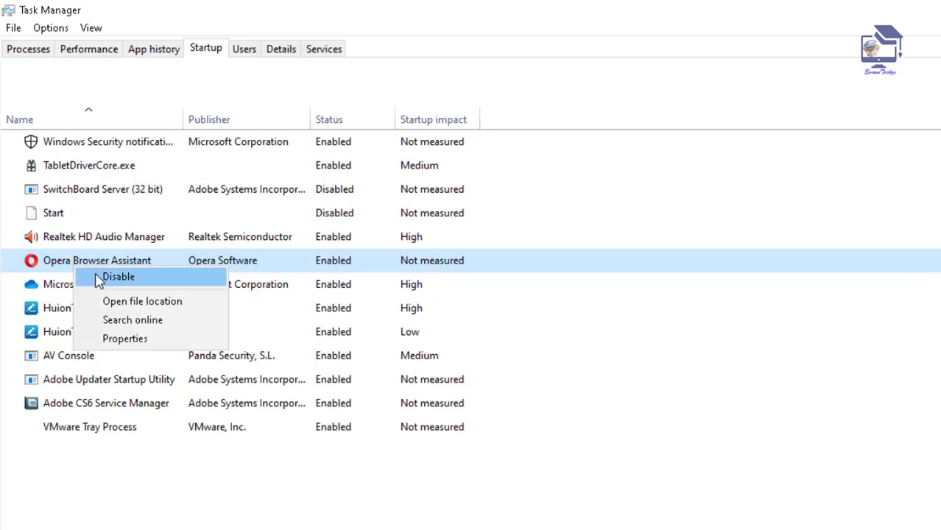
left_click(98, 275)
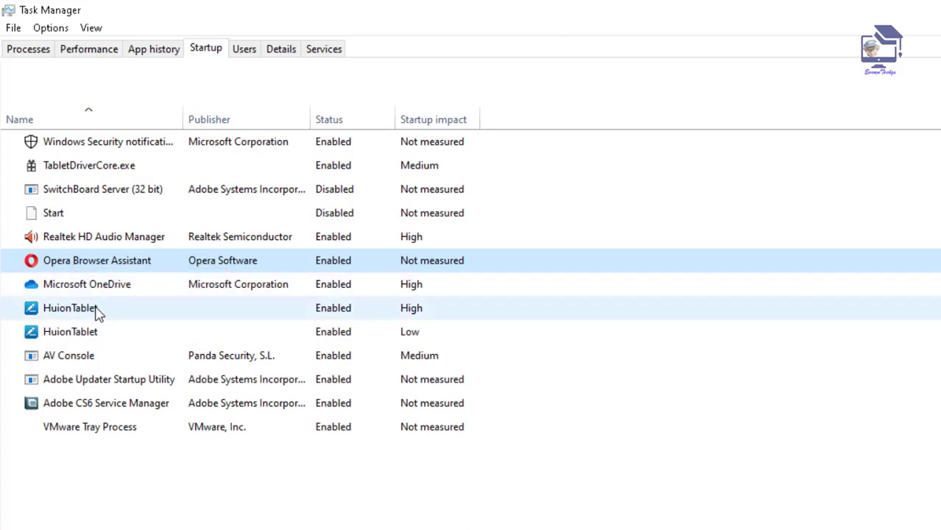
Step: Disable the startup programs Adobe Updater Startup Utility, Adobe CS6 Service Manager and VMware Tray Process
right_click(109, 378)
left_click(130, 392)
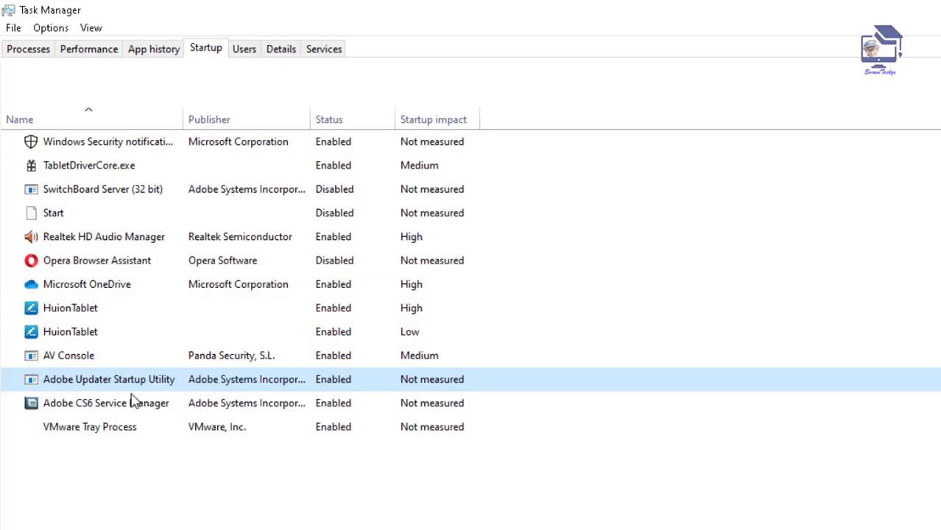
right_click(124, 410)
left_click(149, 418)
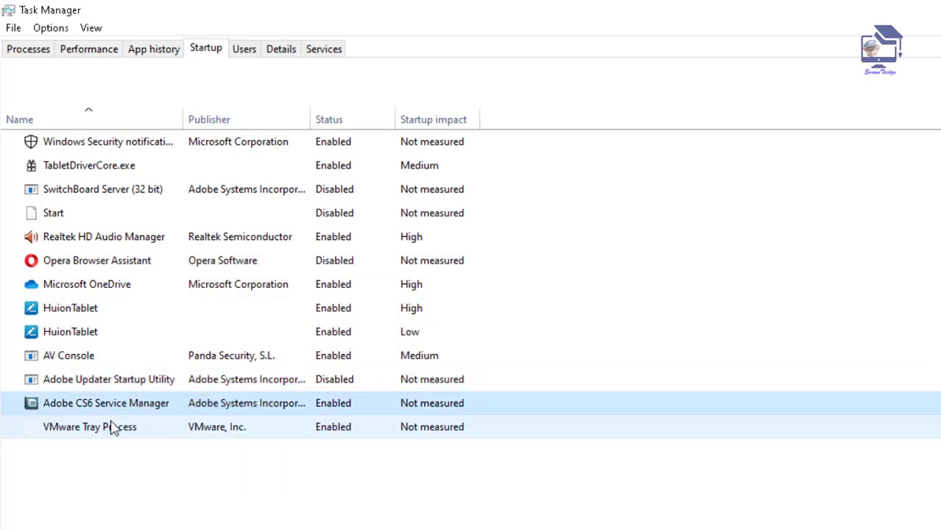
right_click(101, 429)
left_click(145, 438)
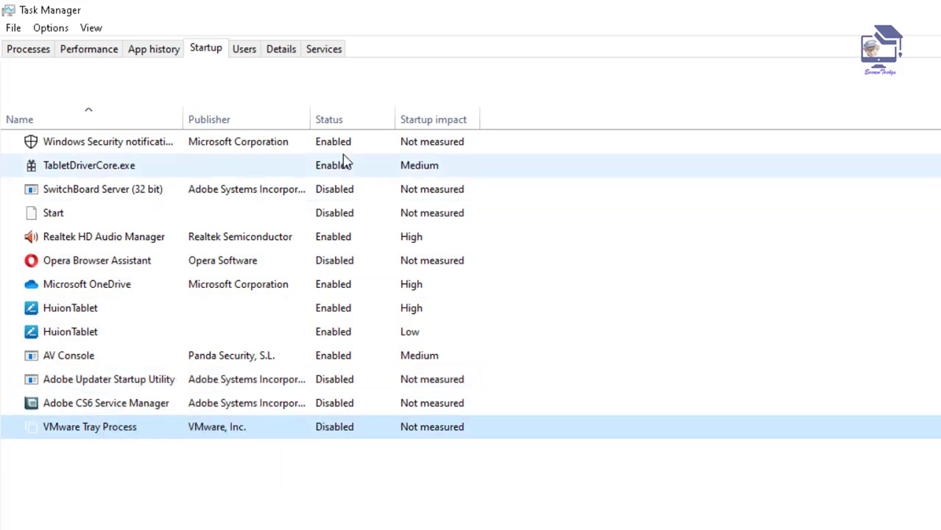
Step: Sort the startup programs by status and review the entries, including Start, both HuionTablet items and AV Console
left_click(342, 125)
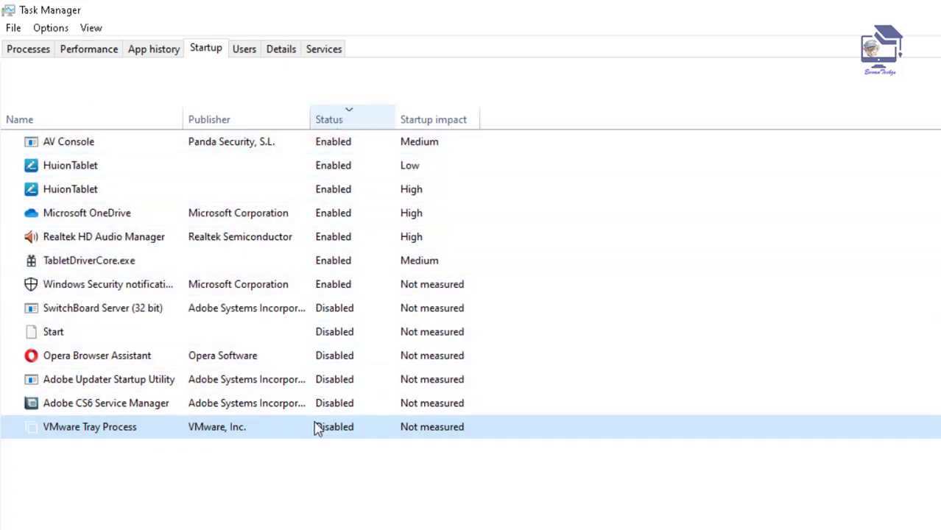
left_click(75, 338)
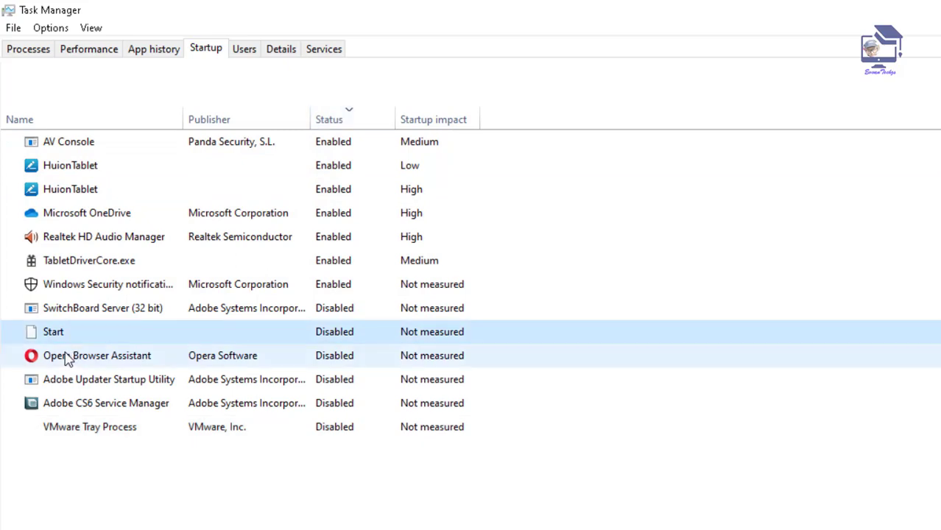
left_click(70, 171)
left_click(72, 189)
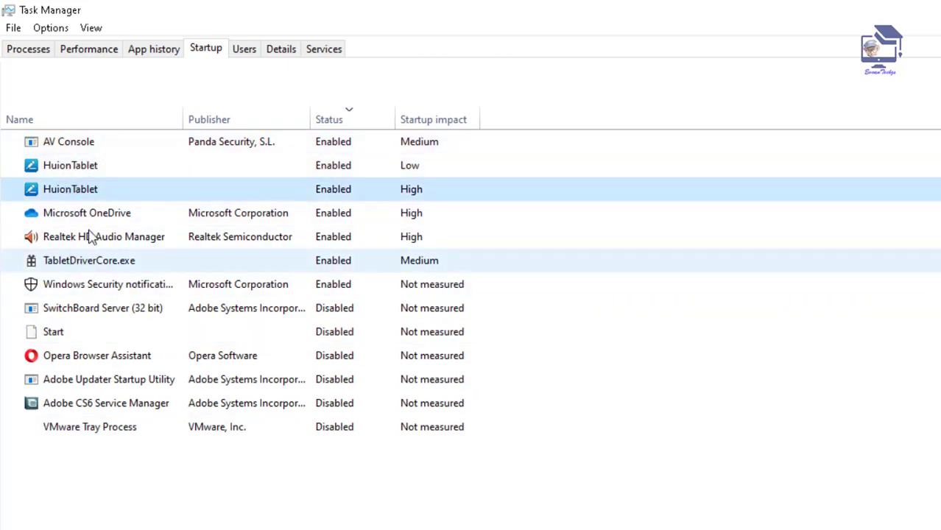
left_click(91, 145)
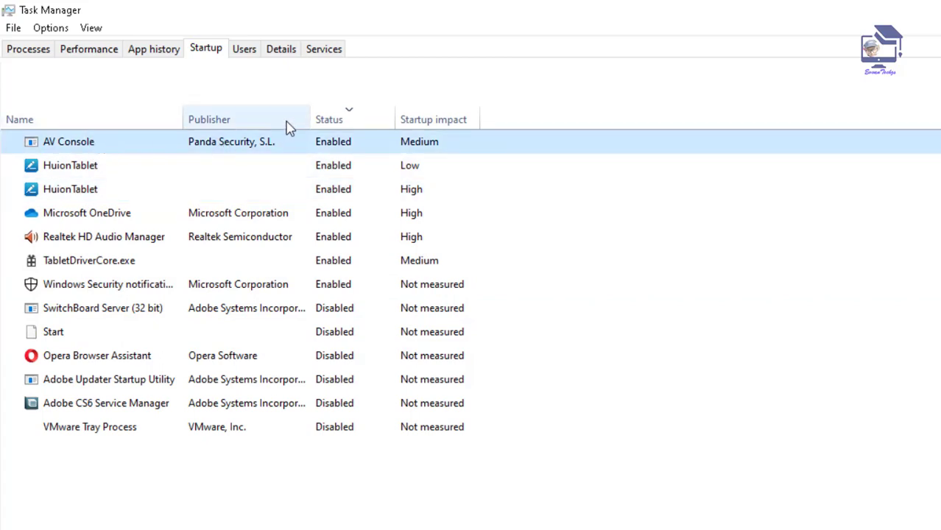
Step: Check which actions are available for the disabled Start and Adobe Updater Startup Utility entries
left_click(60, 337)
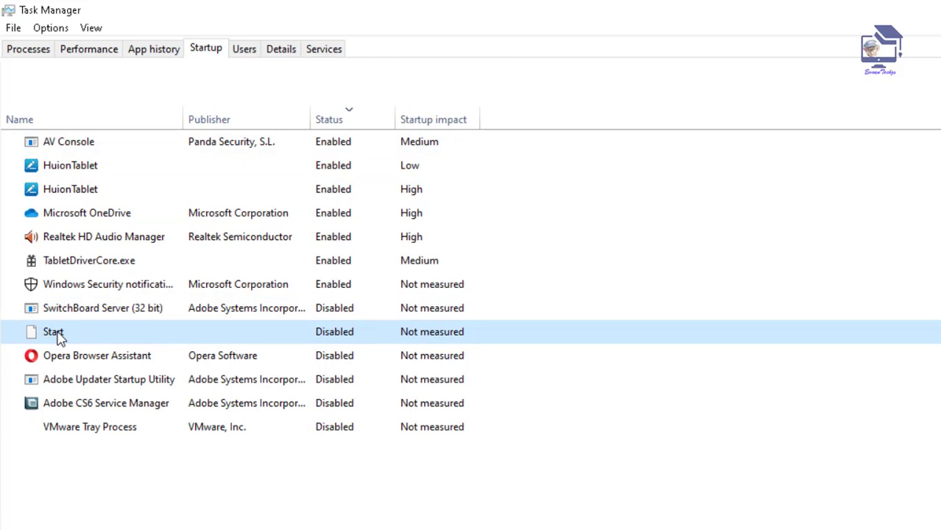
right_click(60, 336)
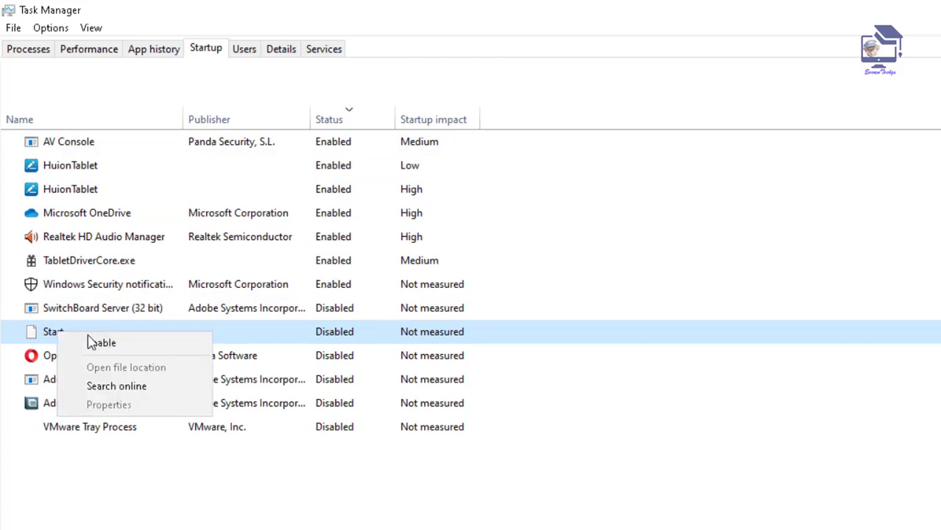
left_click(91, 343)
left_click(59, 384)
right_click(59, 385)
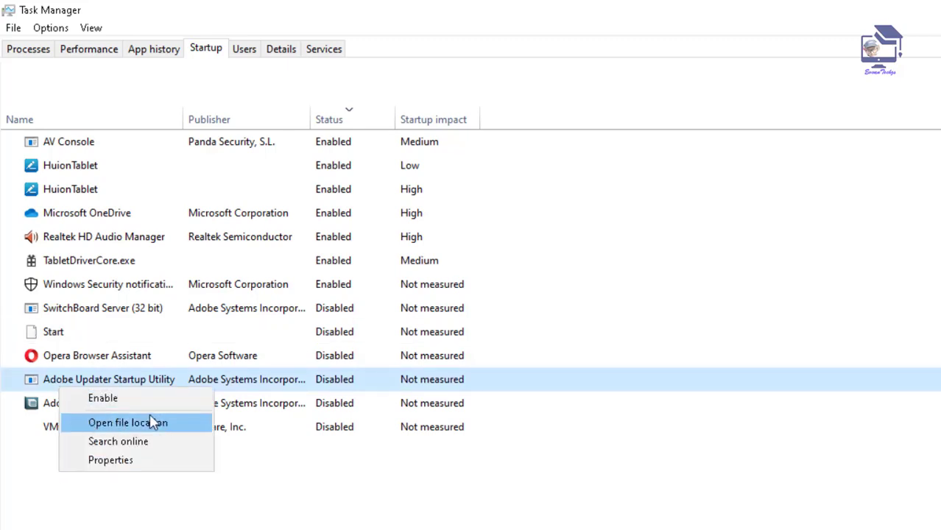
left_click(68, 336)
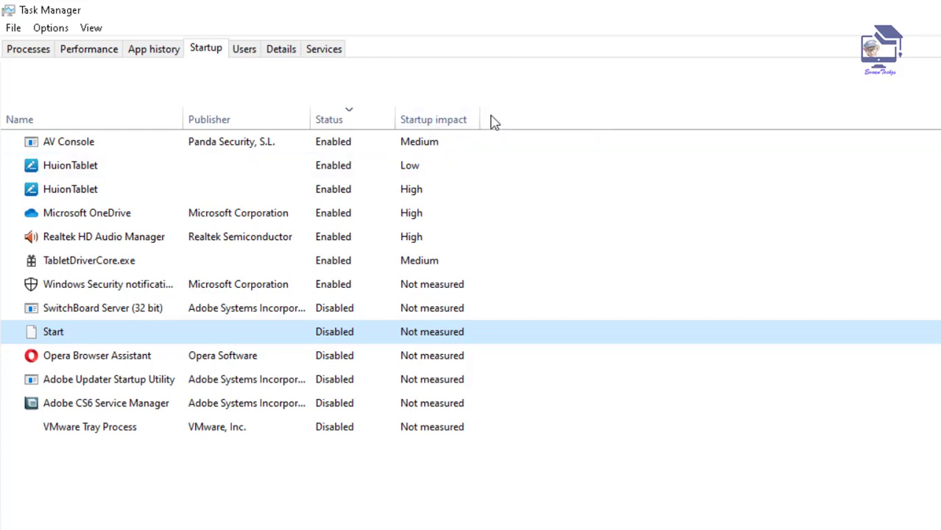
Step: Add the Command line column to the startup list and widen it to read the Start entry's full path
right_click(436, 127)
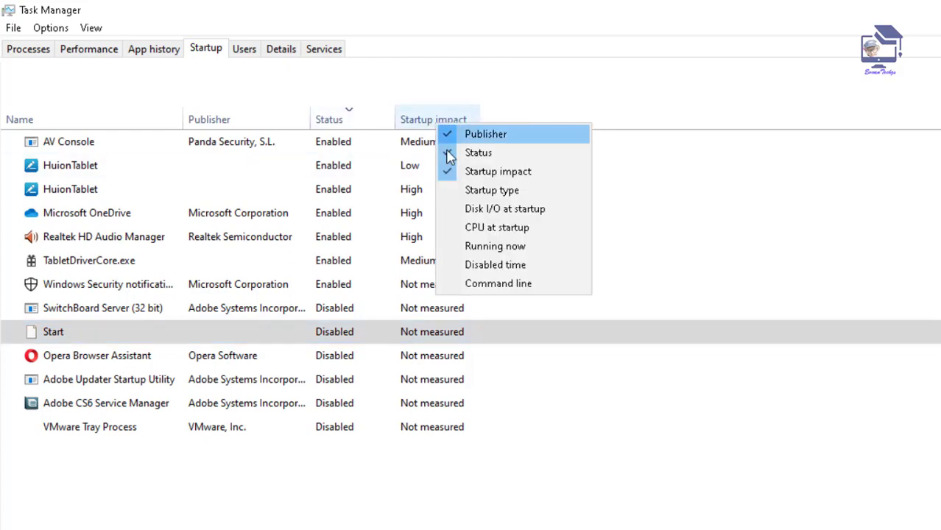
left_click(474, 286)
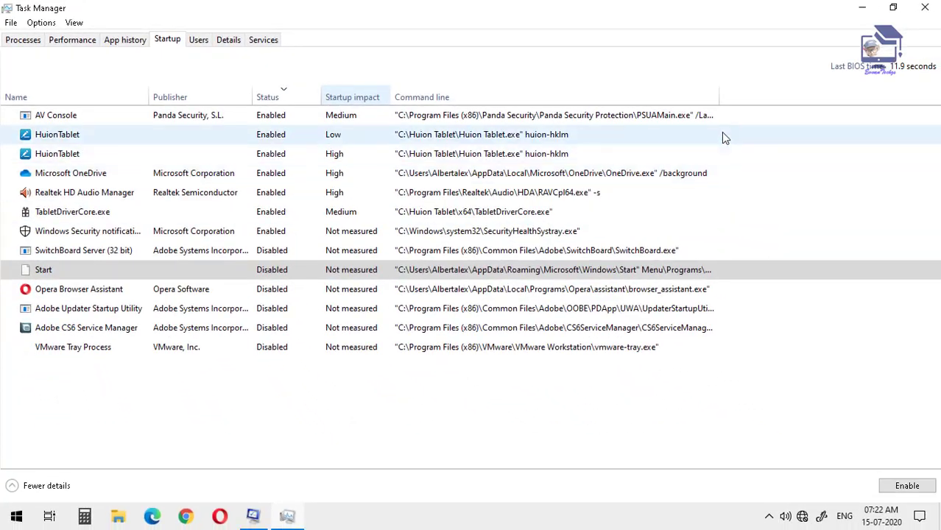
left_click_drag(718, 99, 857, 99)
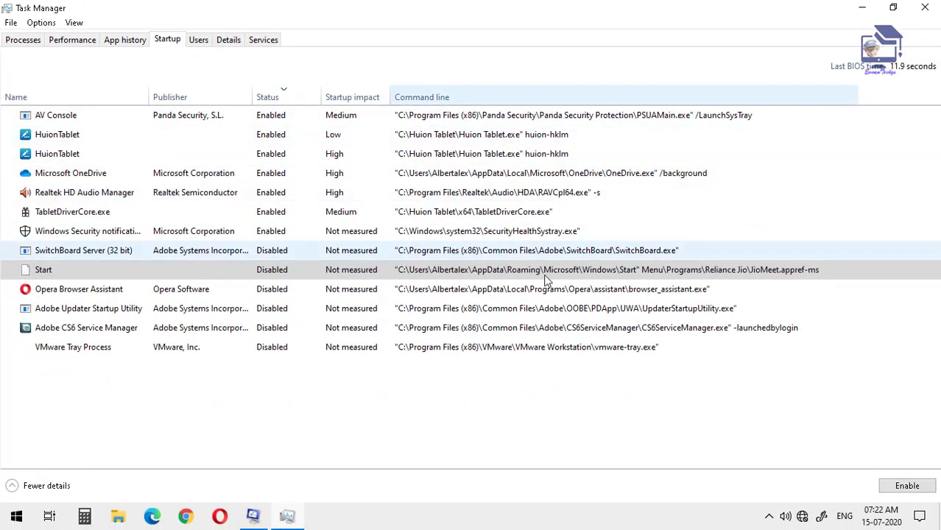
left_click(466, 278)
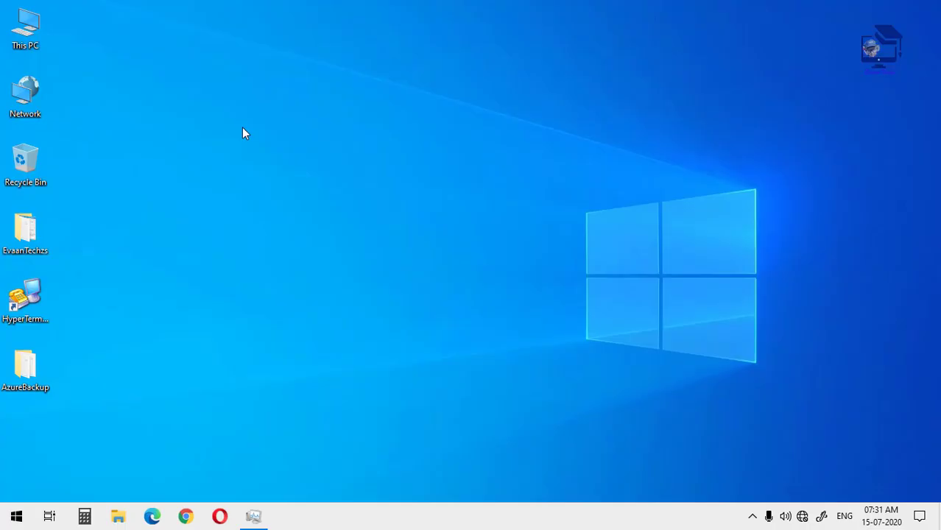
Step: Refresh the desktop, then open the Performance Options from This PC's advanced system settings
right_click(241, 129)
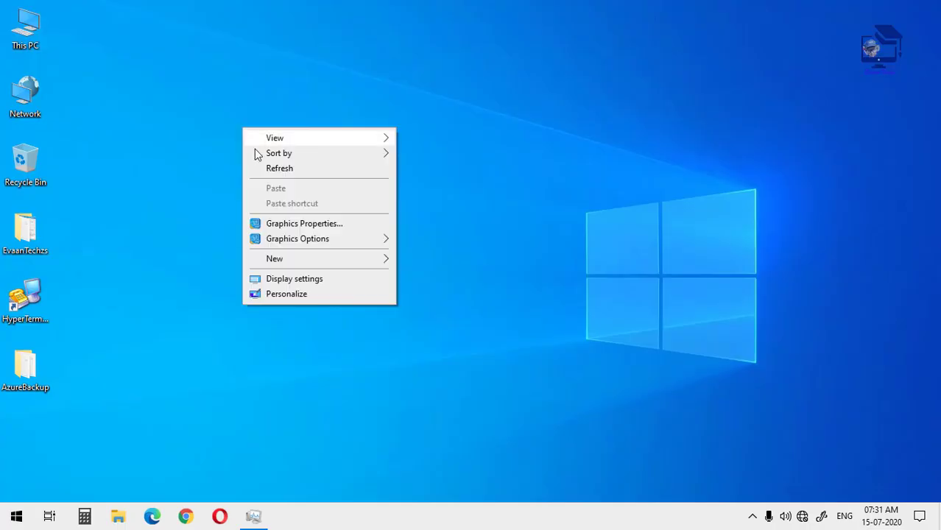
left_click(261, 168)
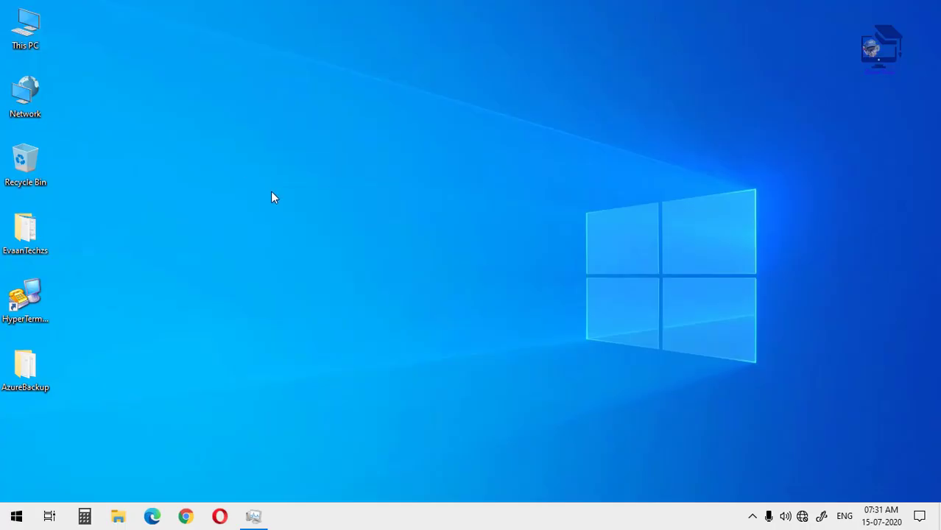
right_click(29, 34)
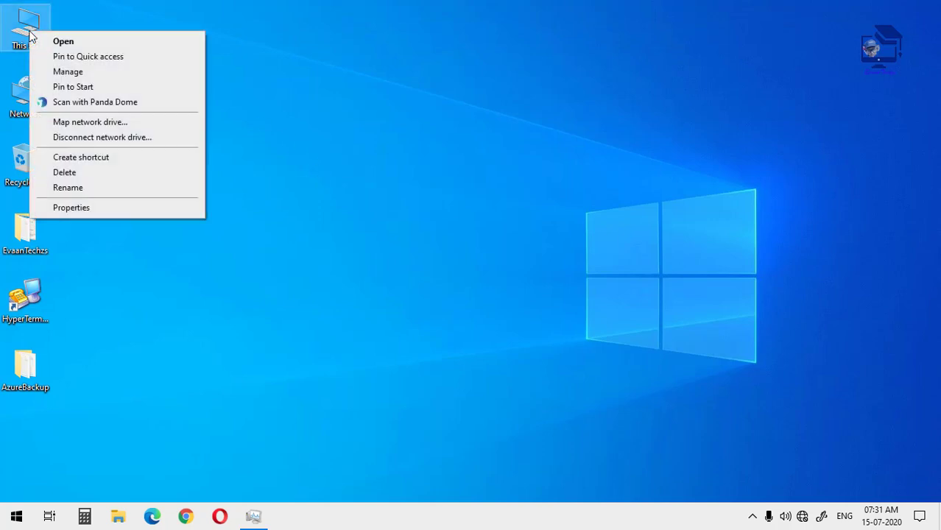
left_click(72, 209)
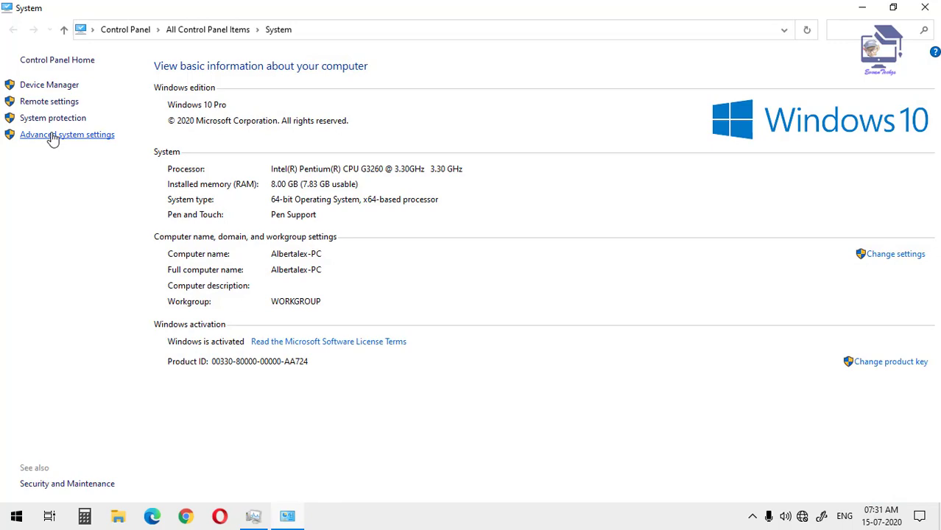
left_click(52, 137)
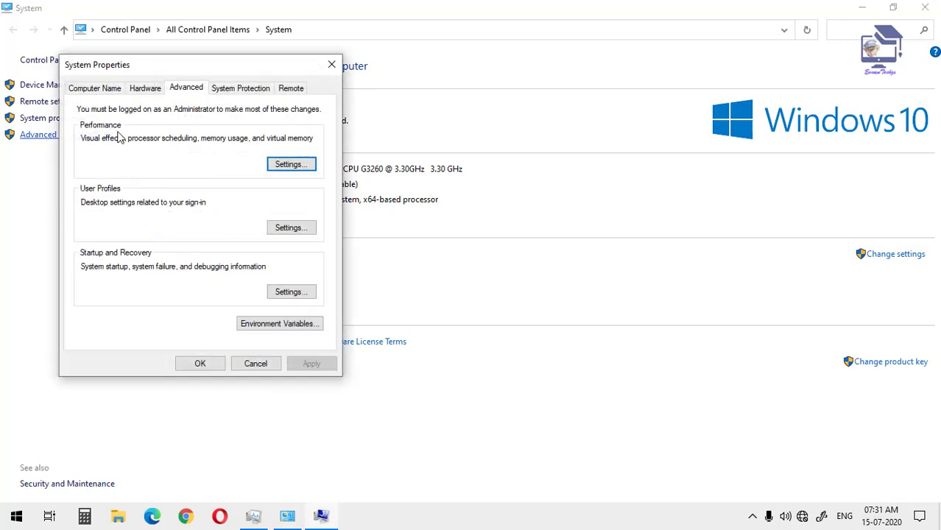
left_click(277, 161)
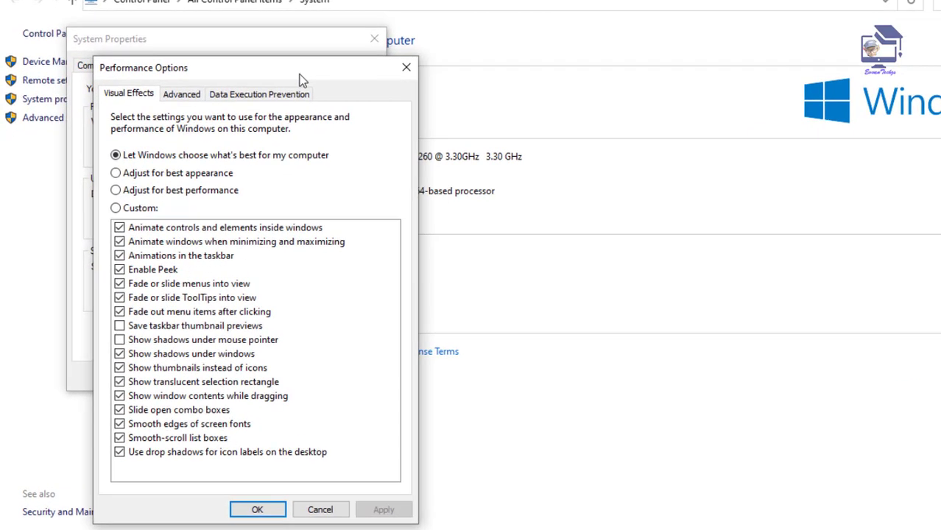
Step: Set the visual effects to Adjust for best performance, then confirm and close the system properties
left_click_drag(299, 74, 340, 16)
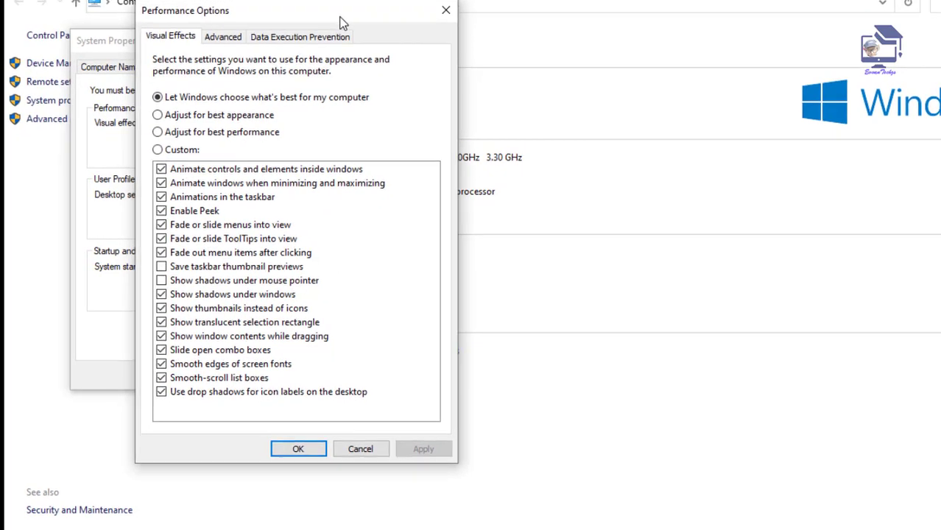
left_click(194, 134)
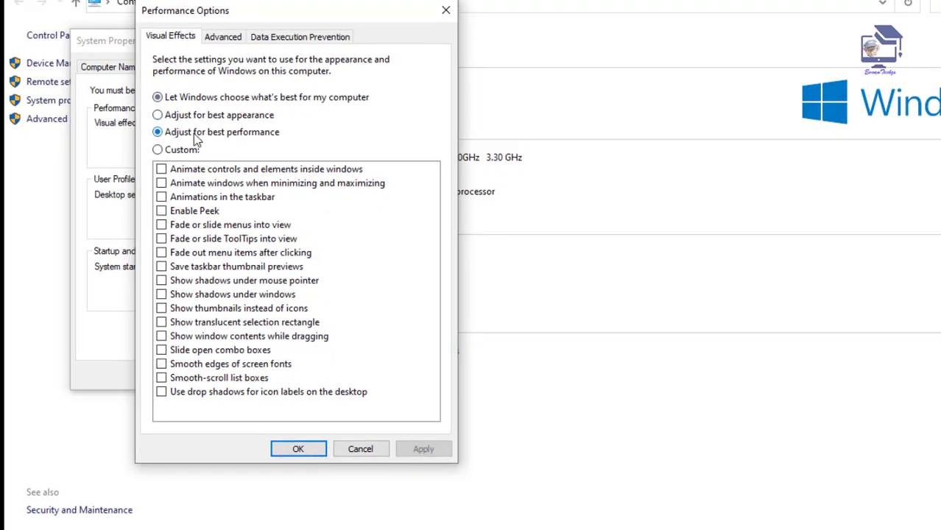
left_click(297, 449)
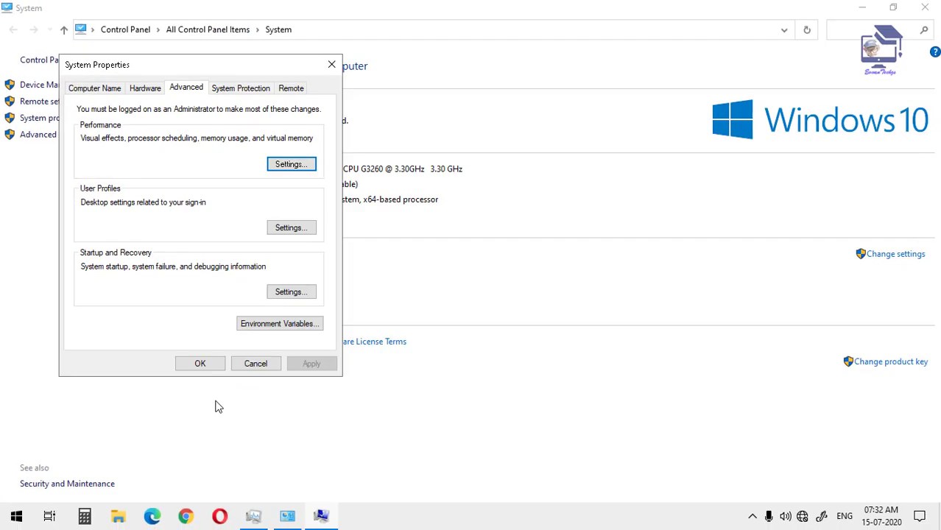
left_click(189, 365)
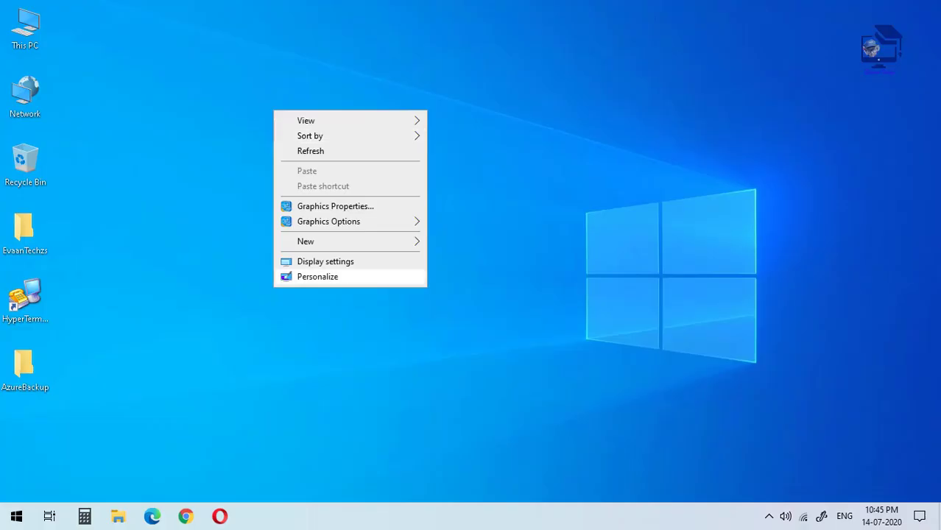
Step: Turn off transparency effects in the desktop's Colors personalization settings and close Settings
left_click(313, 276)
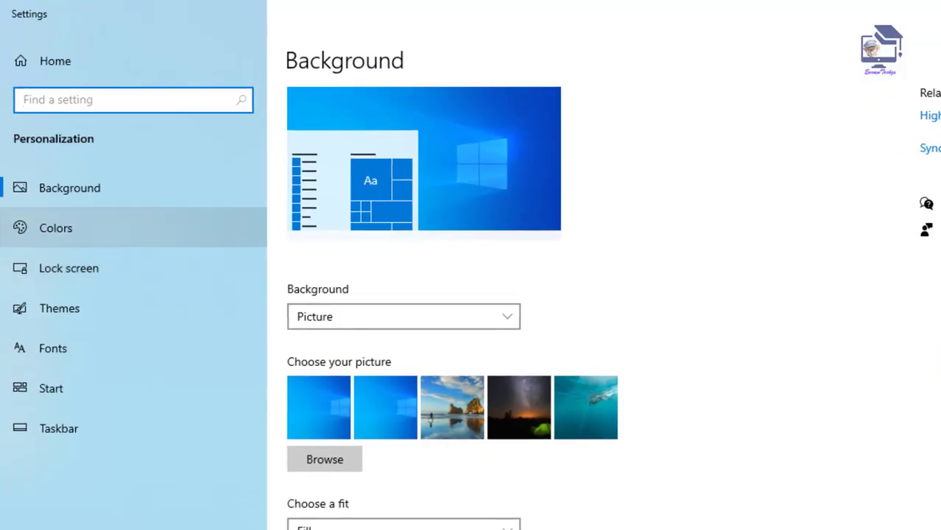
left_click(56, 229)
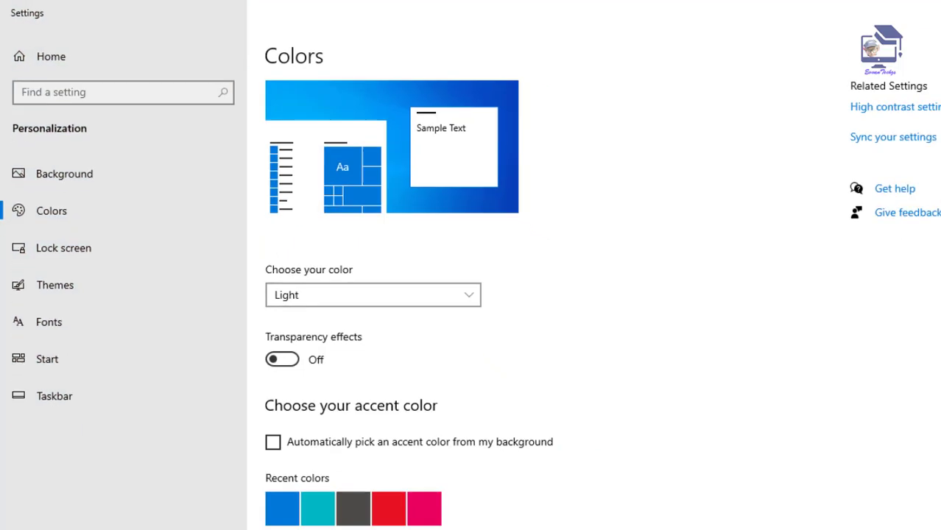
key("alt+F4")
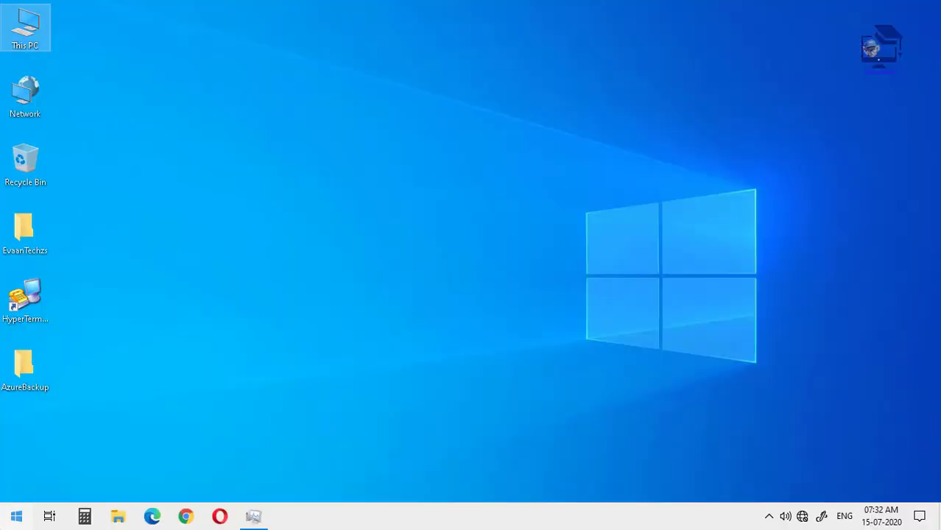
Step: Find and open Control Panel, go to Power Options and select the Balanced (recommended) power plan
left_click(17, 518)
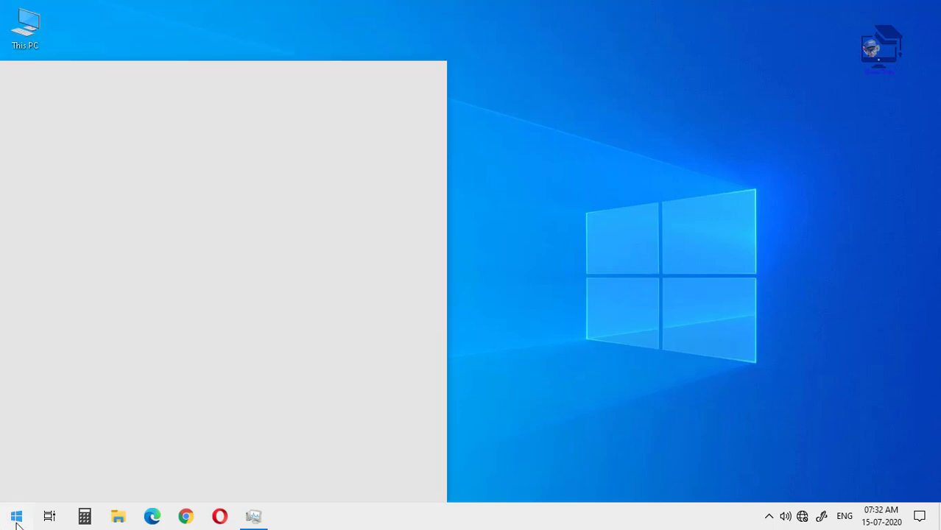
type("cont")
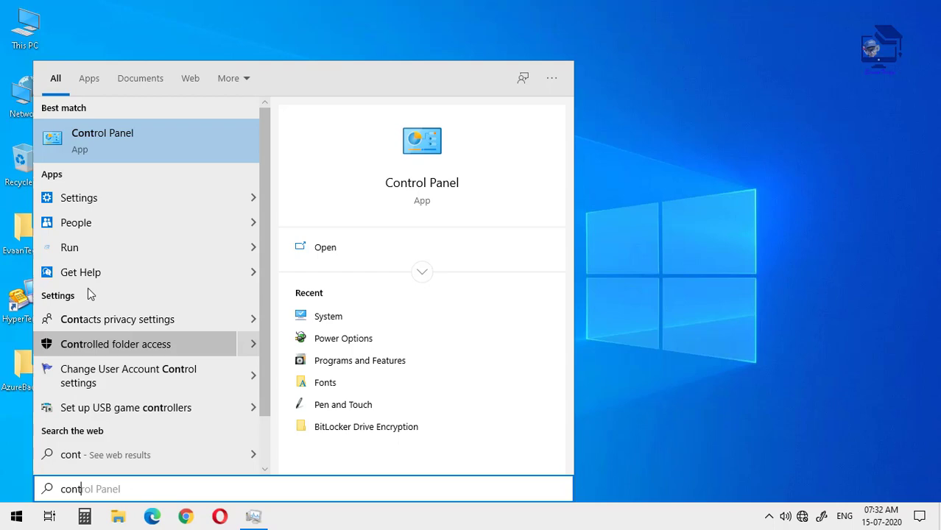
left_click(105, 147)
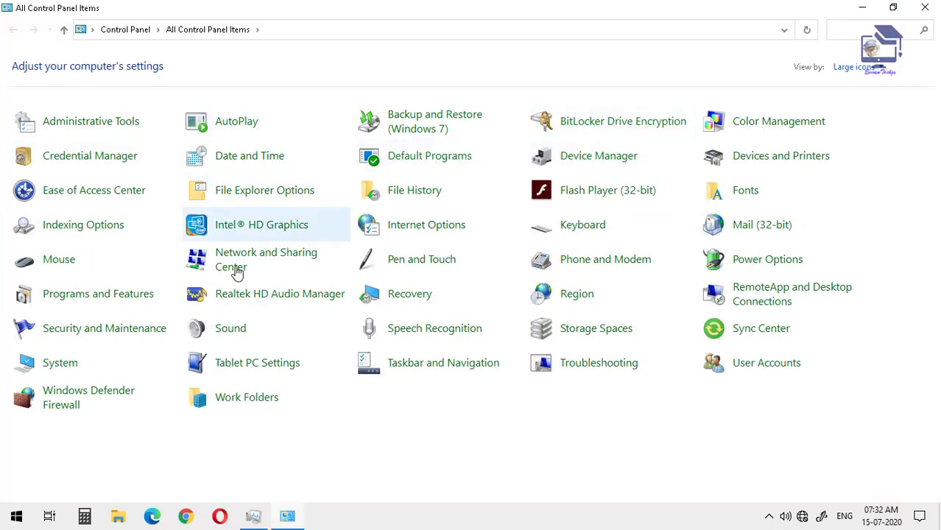
left_click(766, 270)
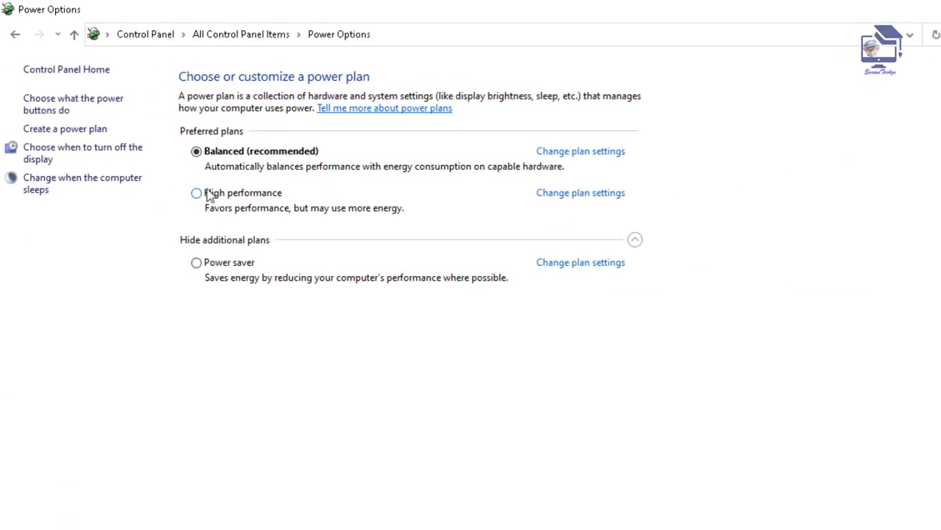
left_click(206, 266)
left_click(220, 157)
left_click(277, 155)
Step: Unlock the unavailable shutdown settings for the power buttons, keep fast startup turned on, save the changes and close the window
left_click(51, 115)
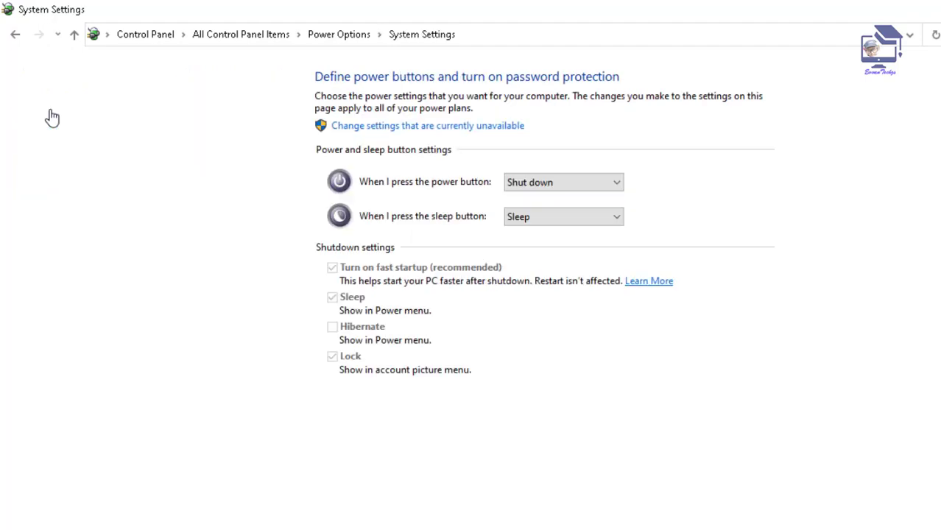
left_click(378, 125)
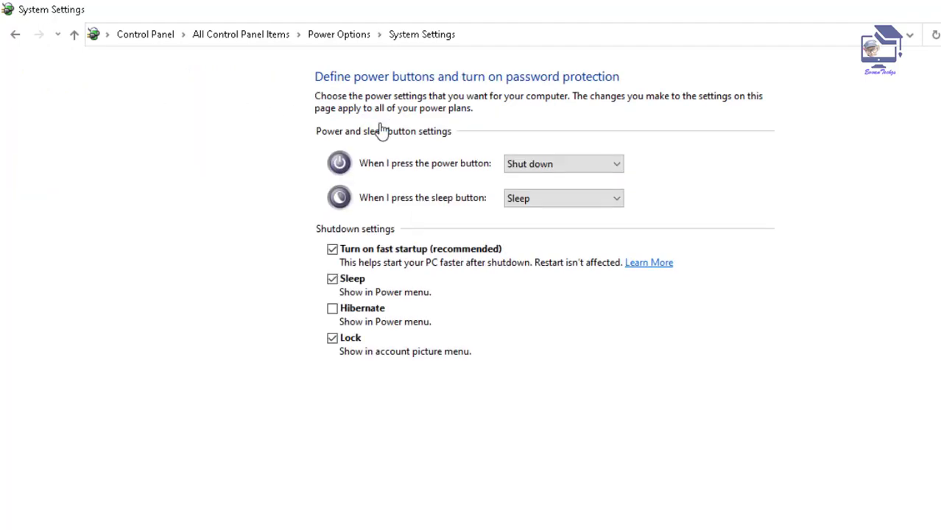
left_click(332, 250)
left_click(332, 251)
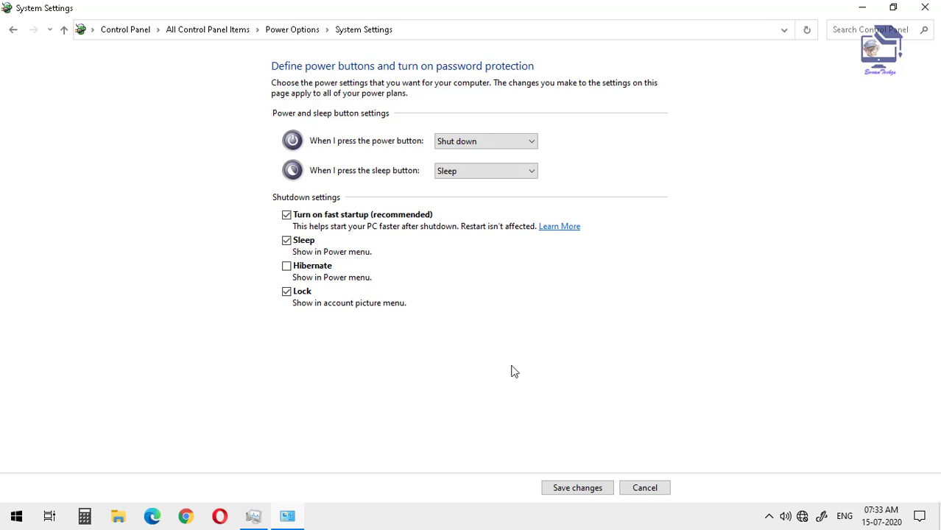
left_click(563, 490)
left_click(929, 7)
Step: Open Windows Update in Settings, request the download of the 2020-07 cumulative update KB4565503 and minimize the window
left_click(14, 523)
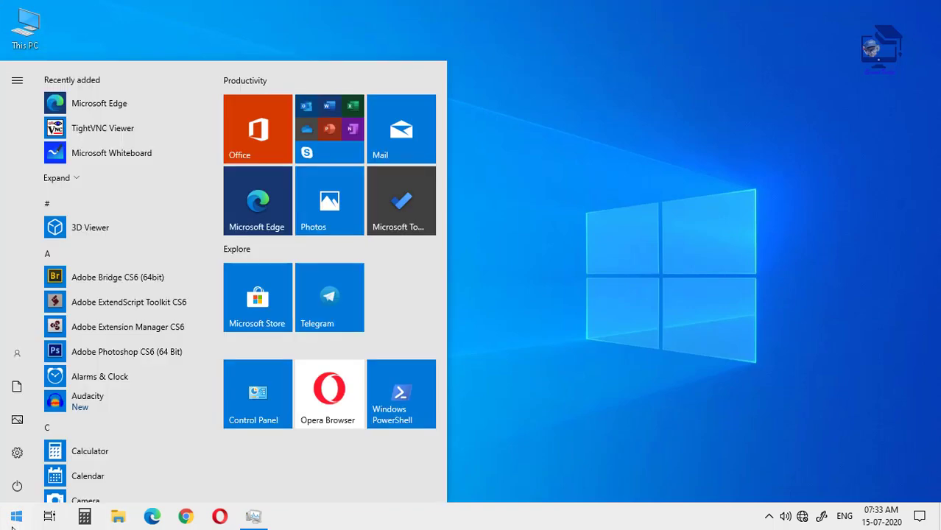
left_click(15, 452)
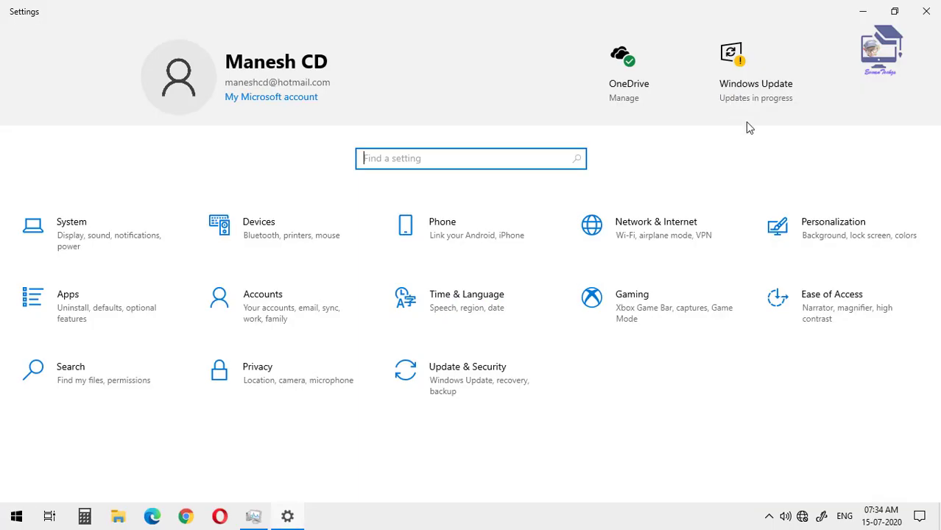
left_click(462, 380)
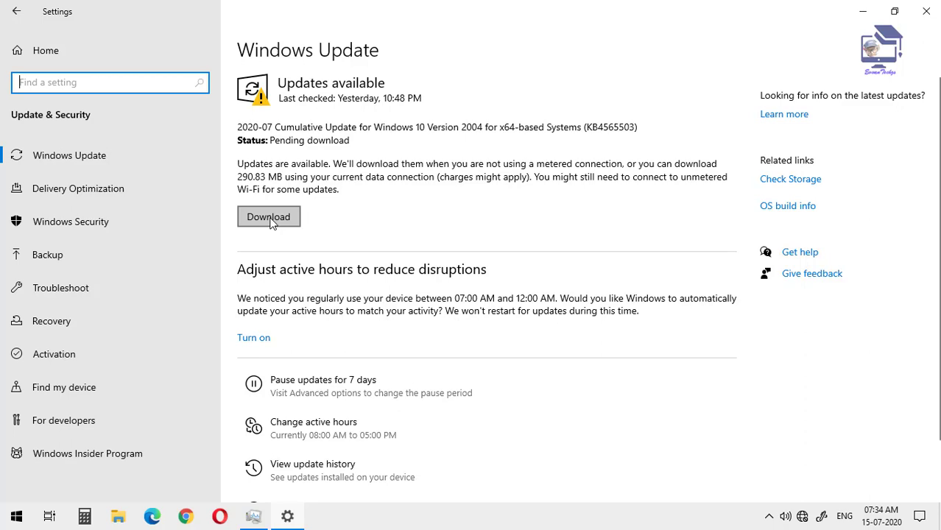
left_click(270, 221)
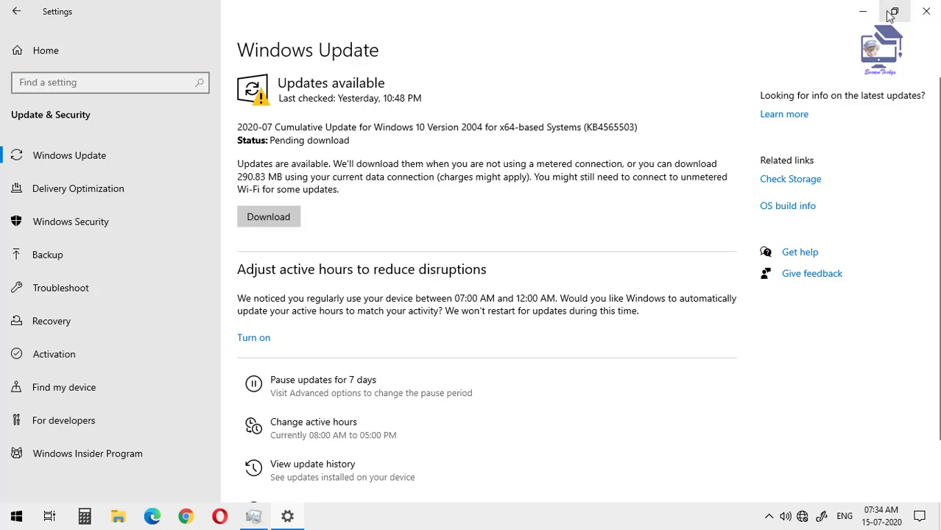
left_click(863, 11)
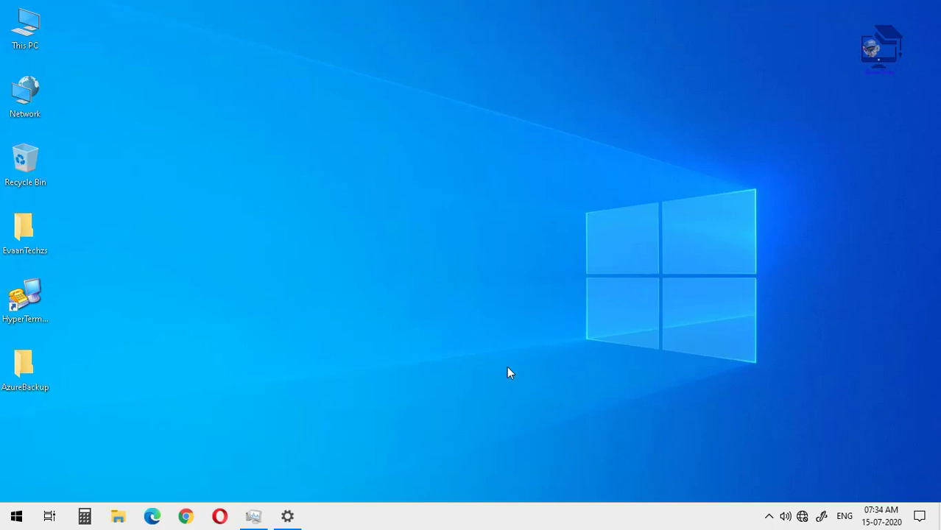
Step: Open Programs and Features from Control Panel and select VLC media player in the installed programs list
left_click(3, 521)
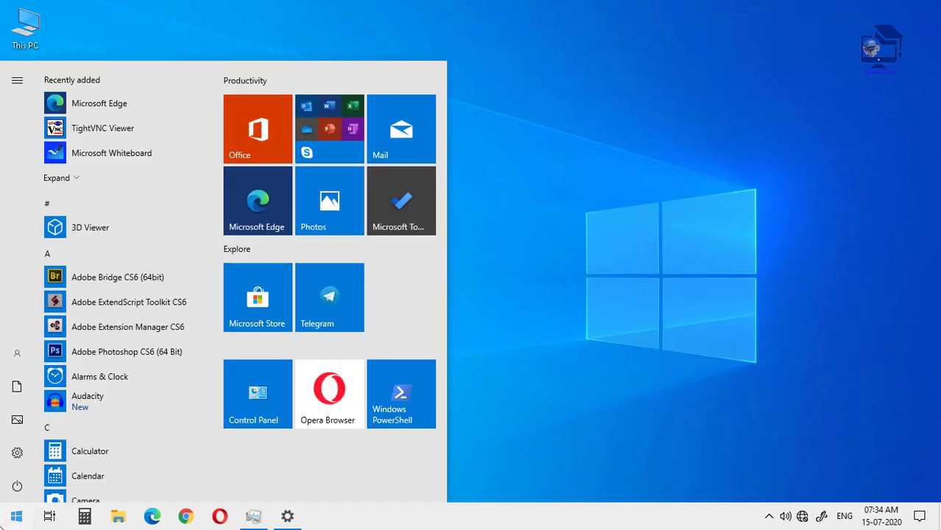
left_click(264, 391)
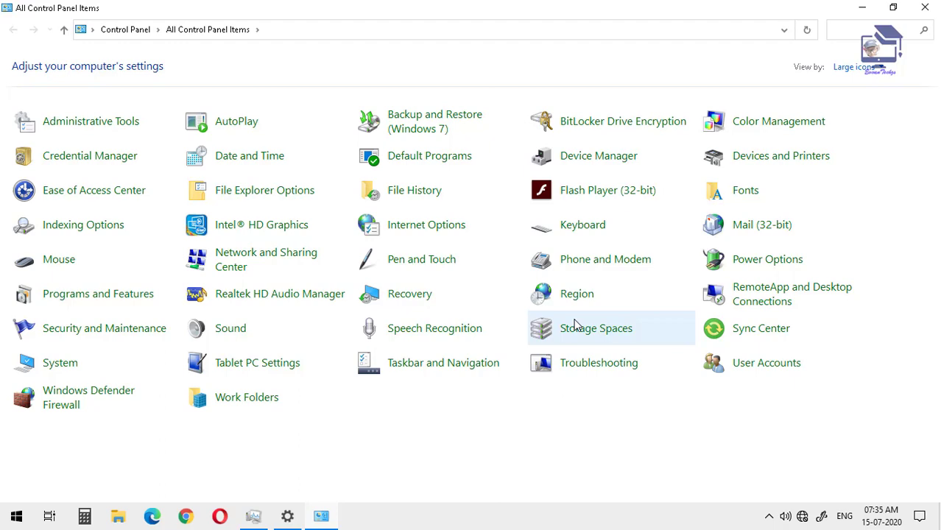
left_click(82, 298)
scroll(153, 168, "down", 3)
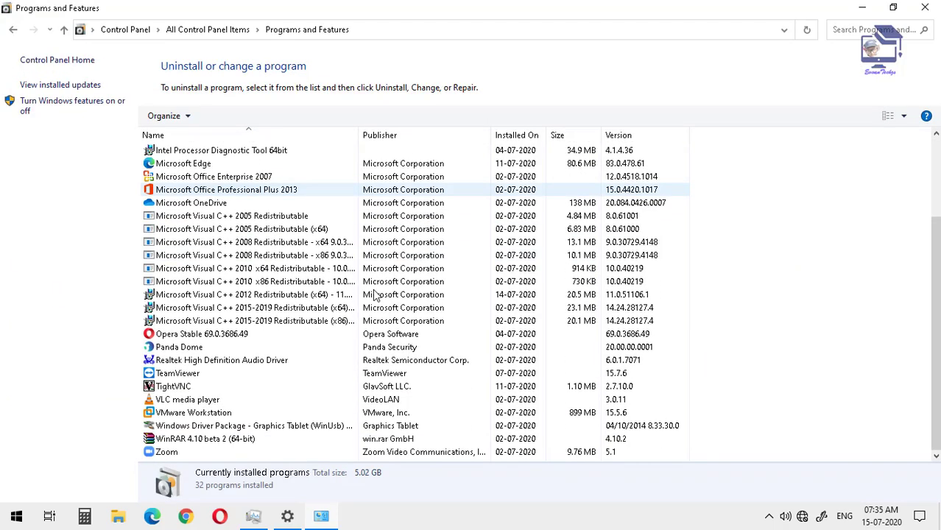
left_click(193, 400)
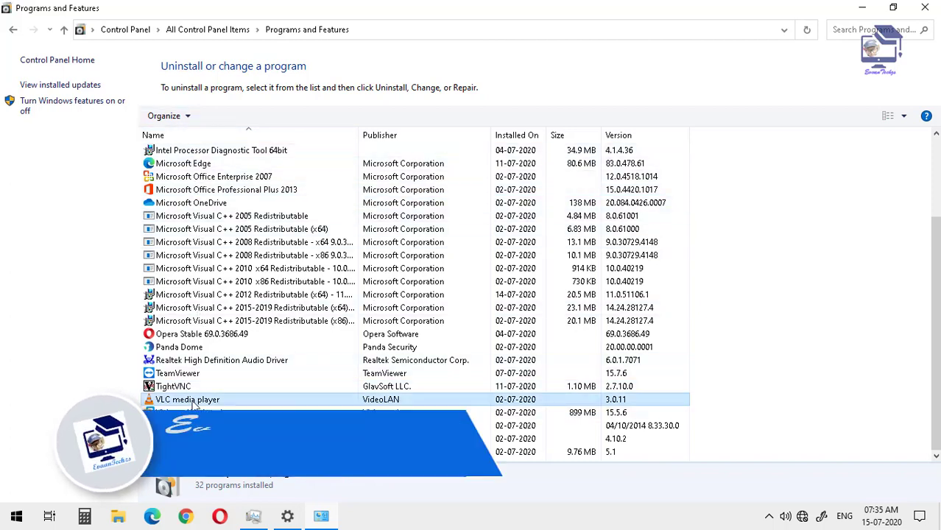